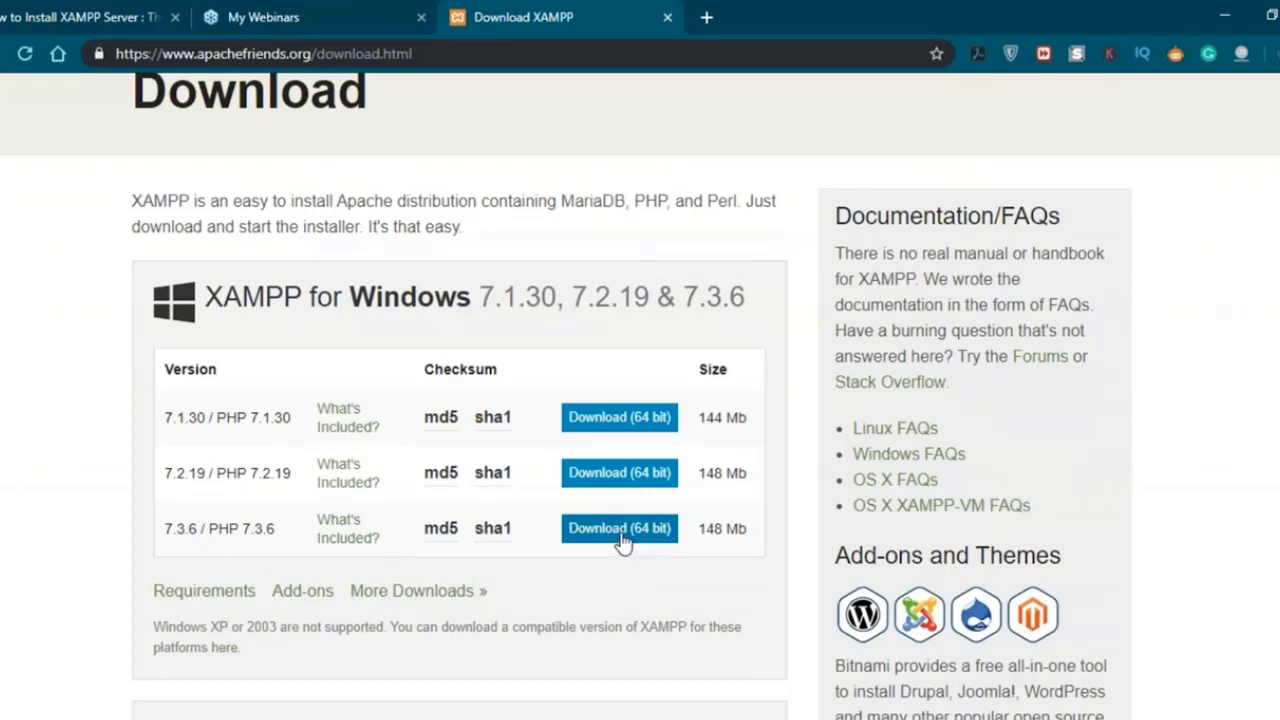
Download the 64-bit XAMPP 7.3.6 installer for Windows, find it in Downloads by searching for "xamp", and launch it.
left_click(620, 528)
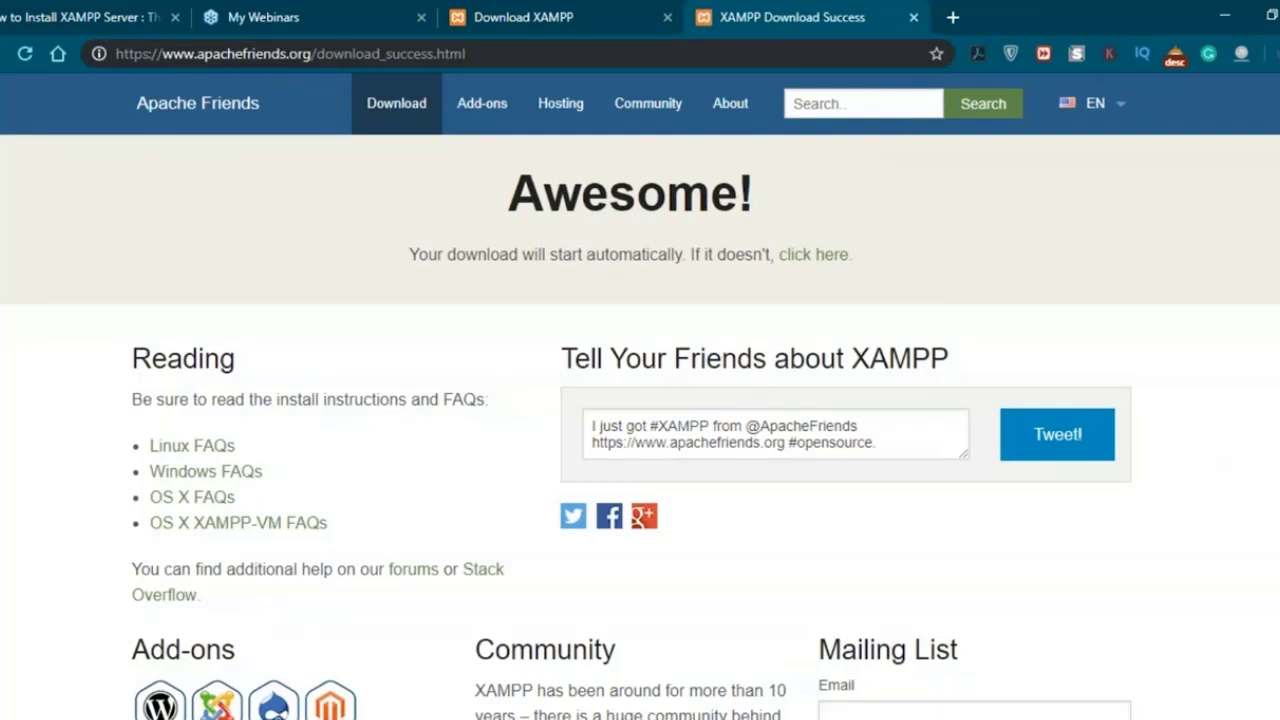
left_click(142, 718)
left_click(182, 663)
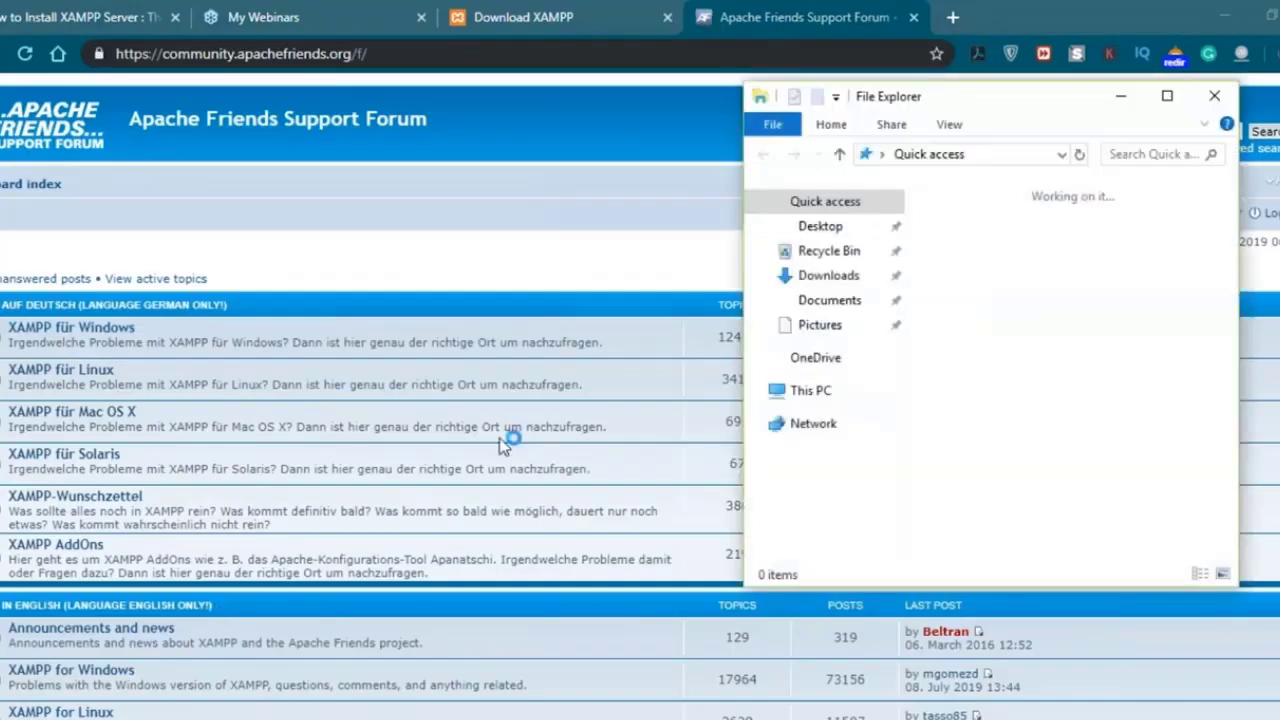
type("xam")
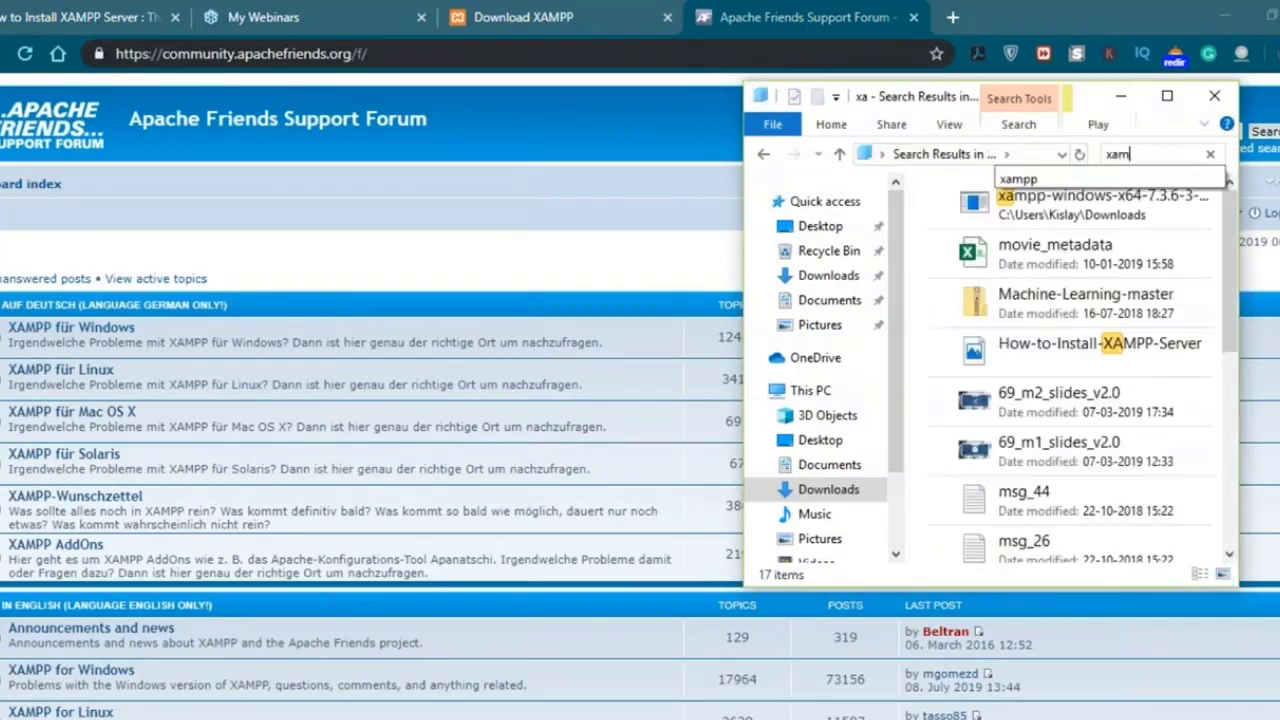
type("p")
left_click(1097, 222)
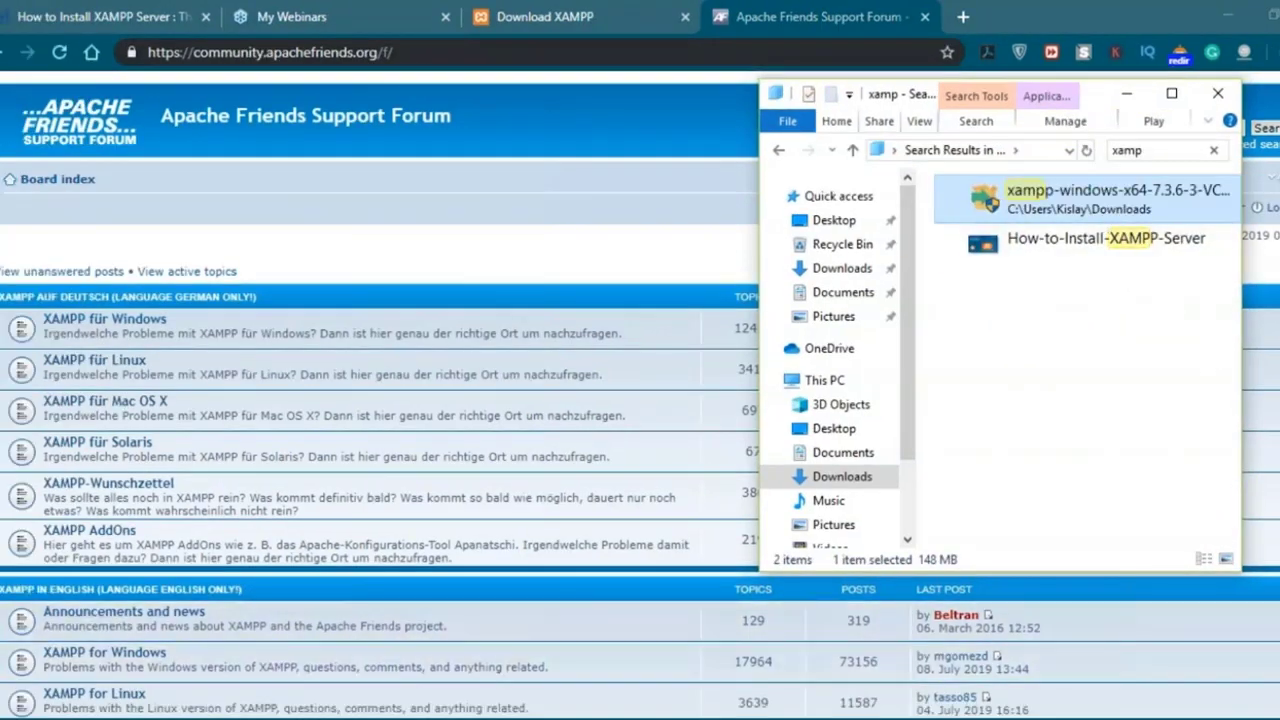
Minimize the browser and file search windows to clear the desktop for the installer.
key("alt+Tab")
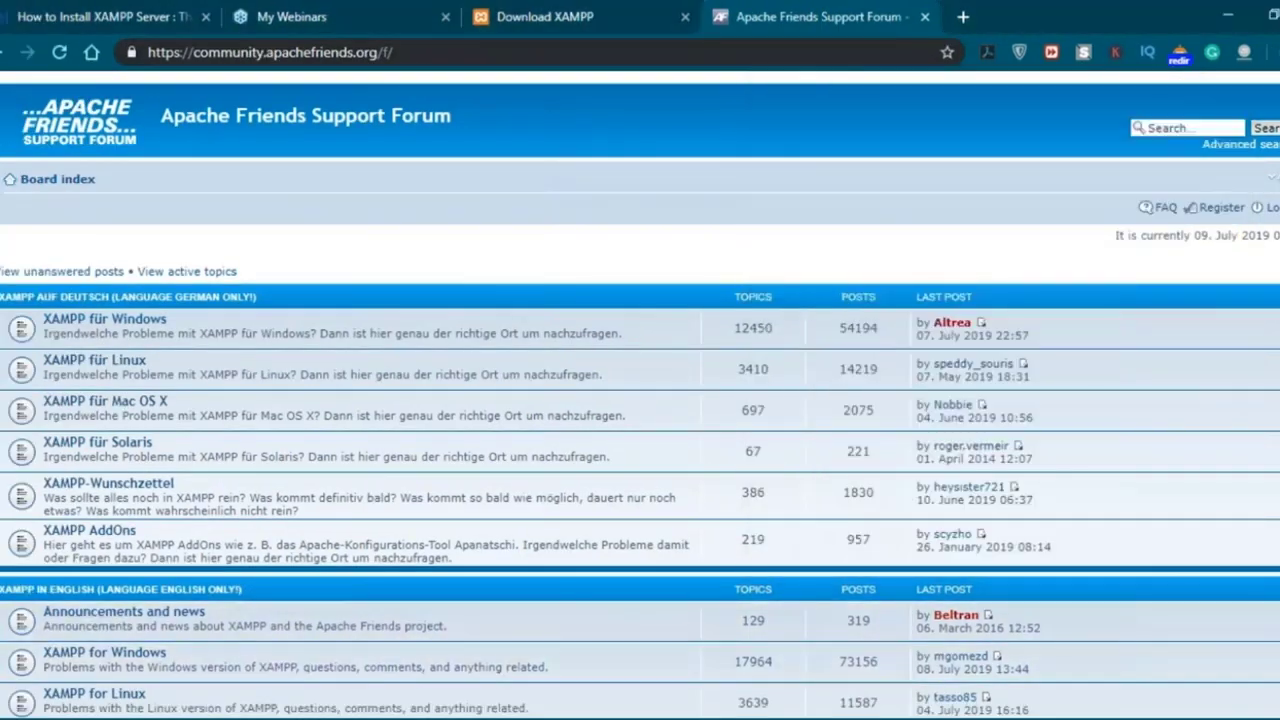
left_click(1228, 15)
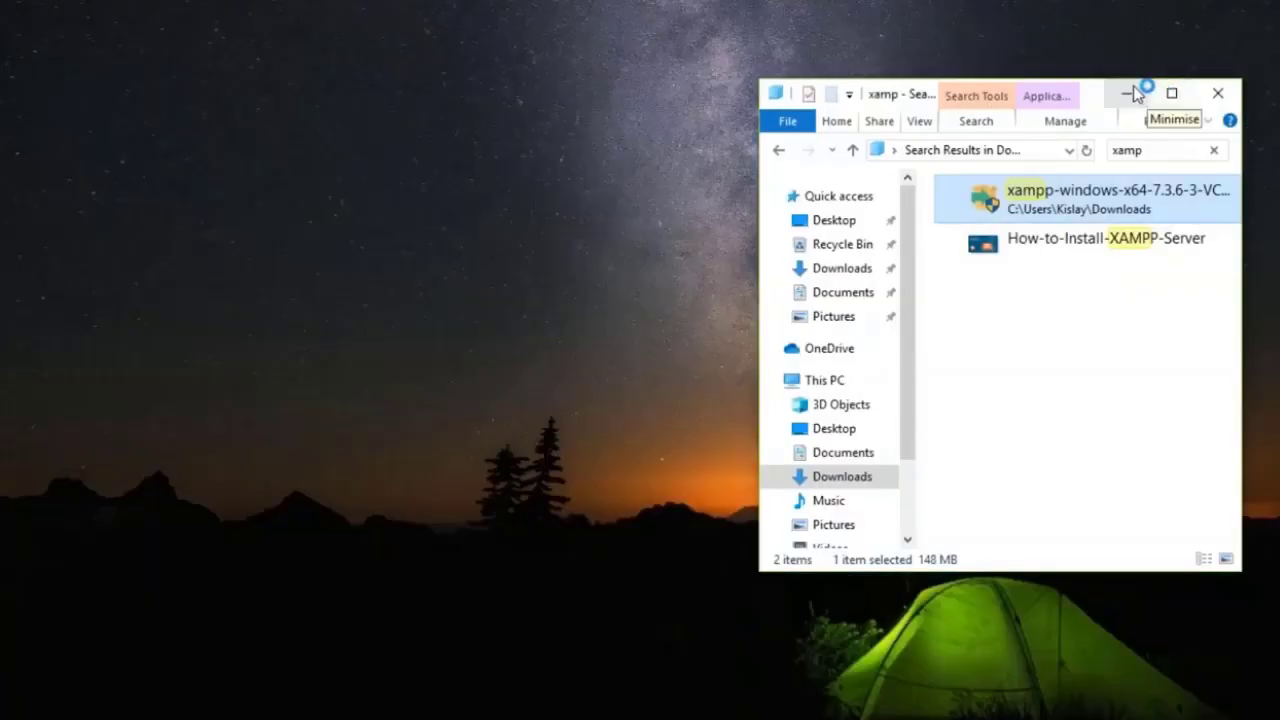
left_click(1135, 93)
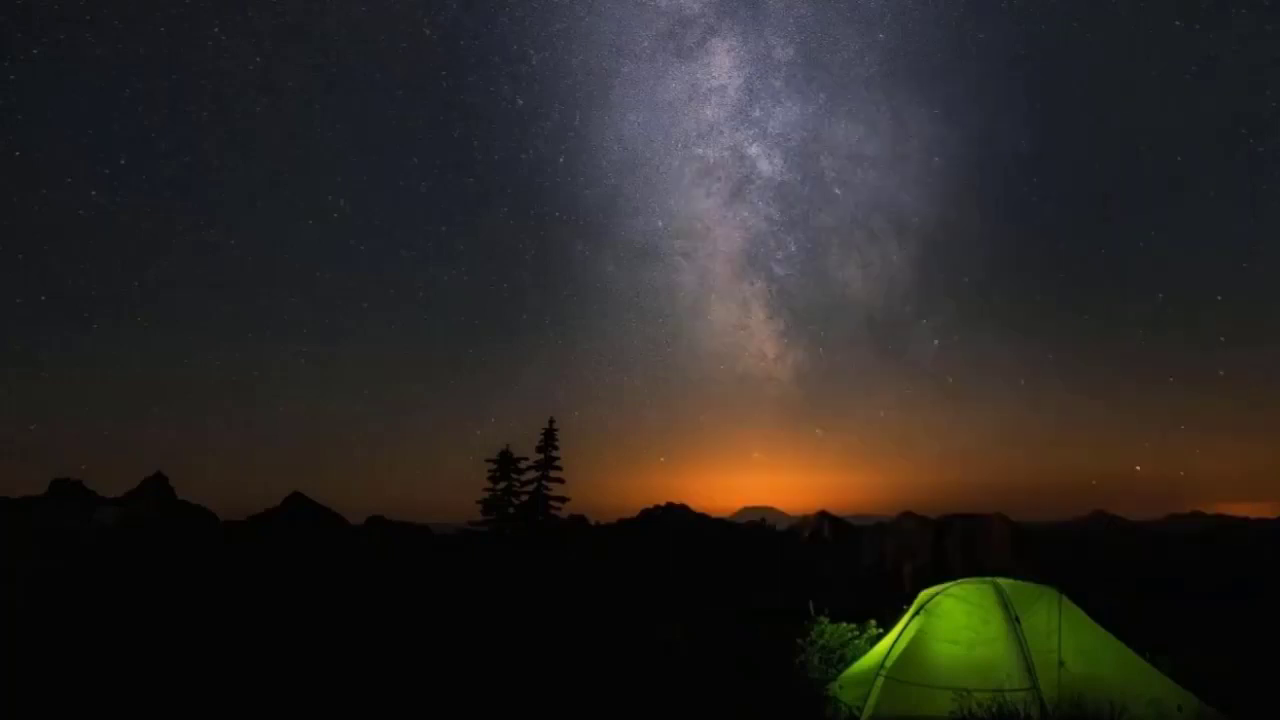
mouse_move(178, 718)
left_click(182, 667)
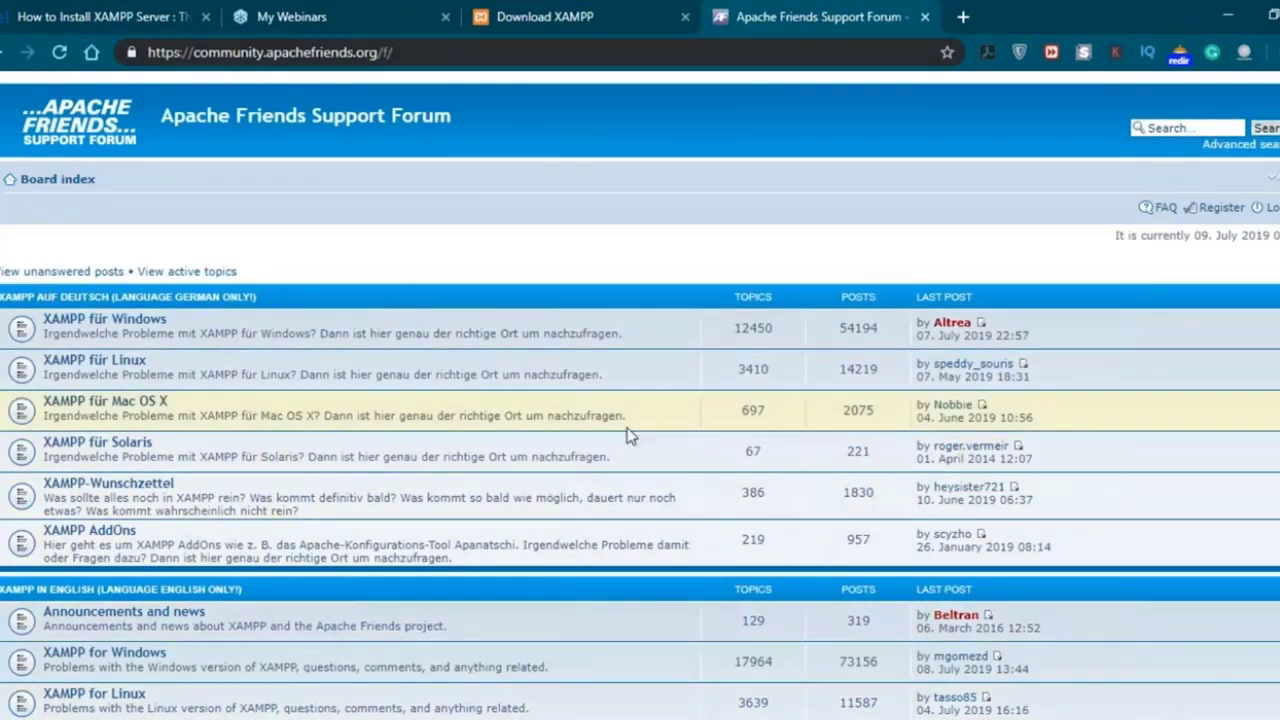
left_click(1222, 17)
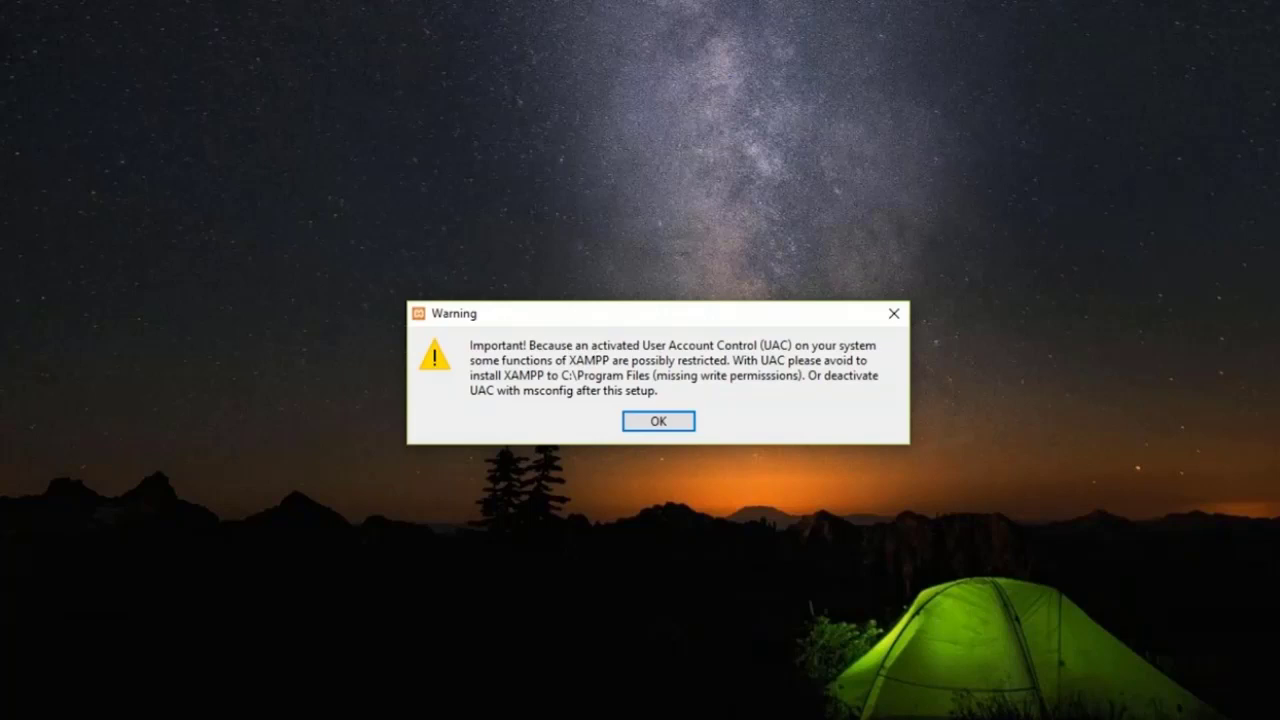
Acknowledge the User Account Control warning and accept all default XAMPP components with C:\xampp as the installation folder.
left_click(656, 422)
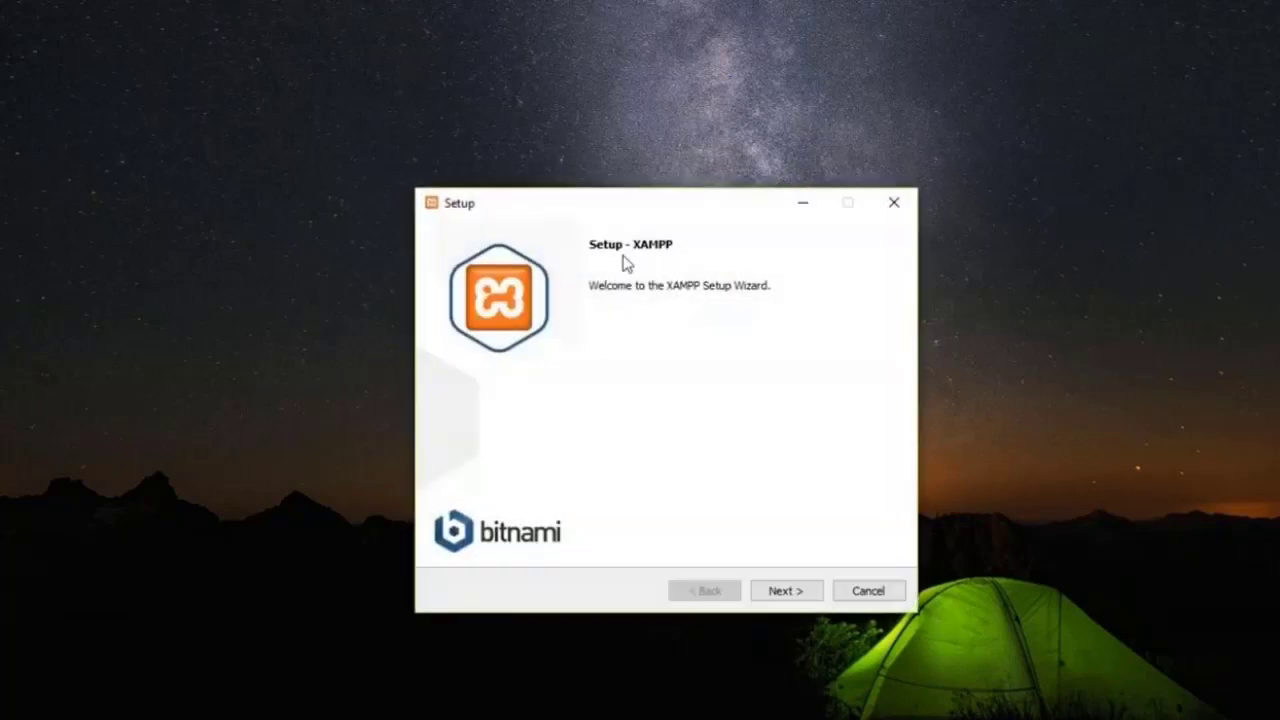
left_click(790, 592)
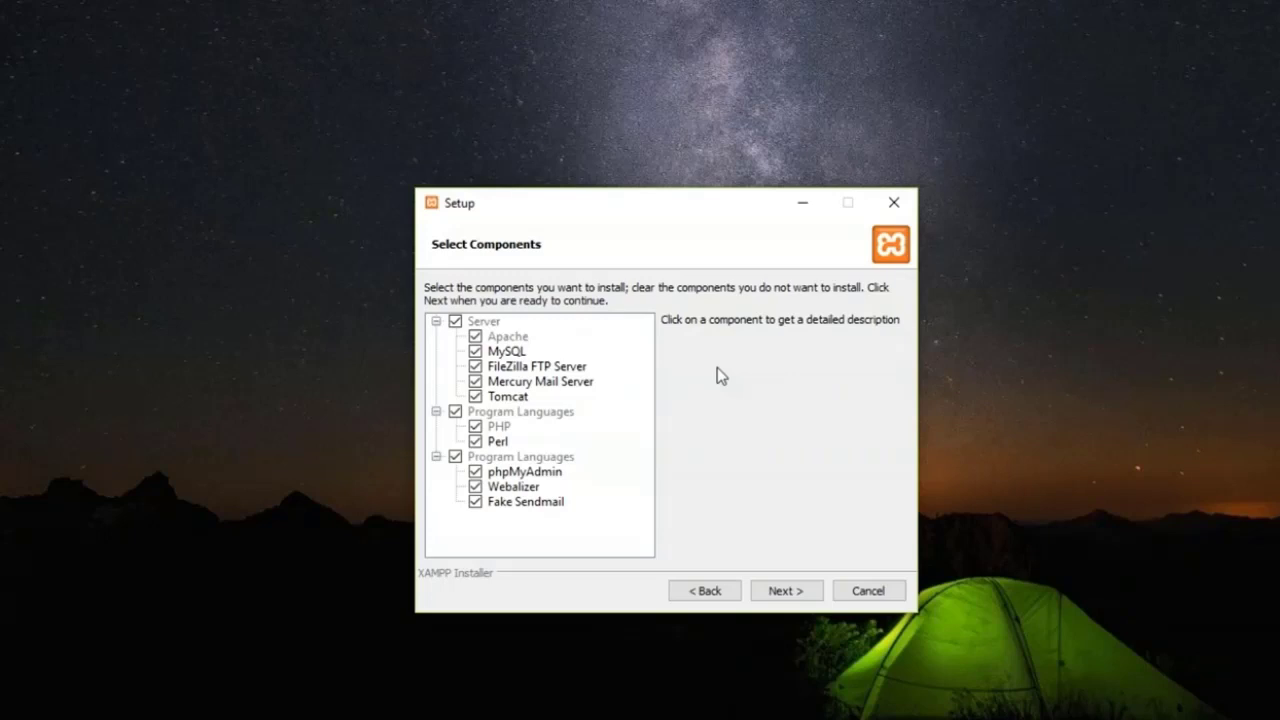
left_click(785, 591)
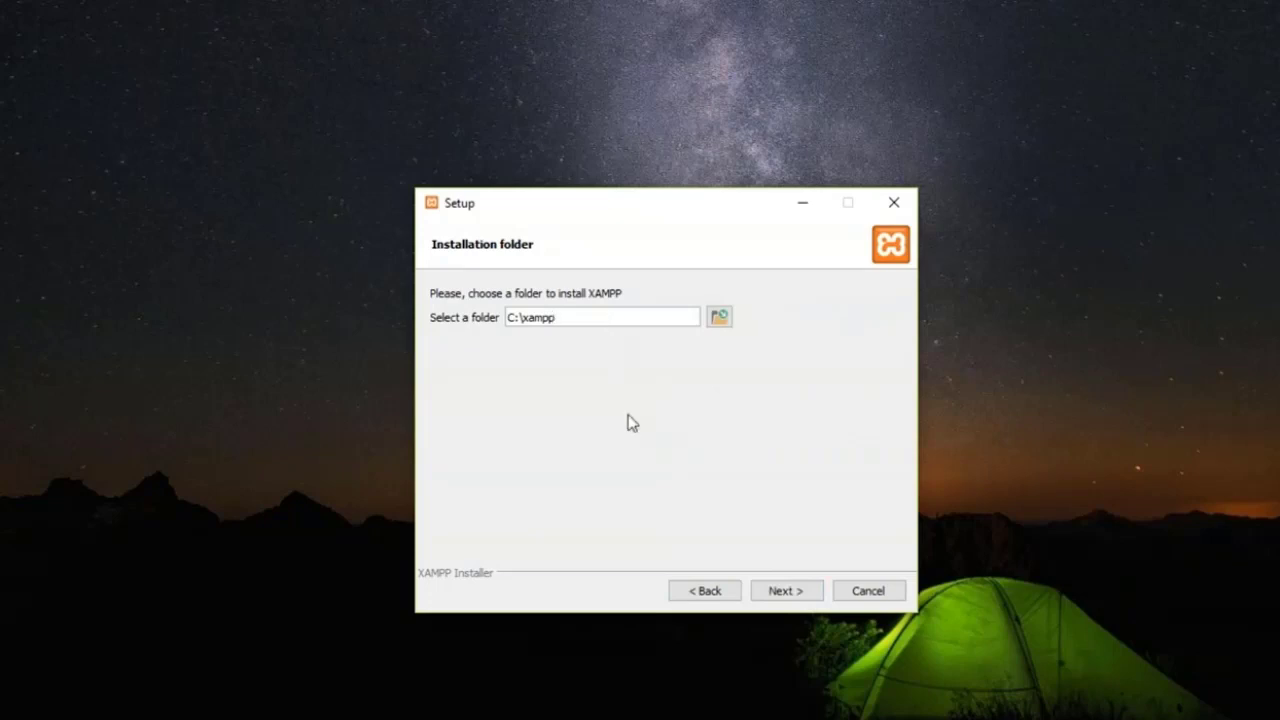
left_click(781, 592)
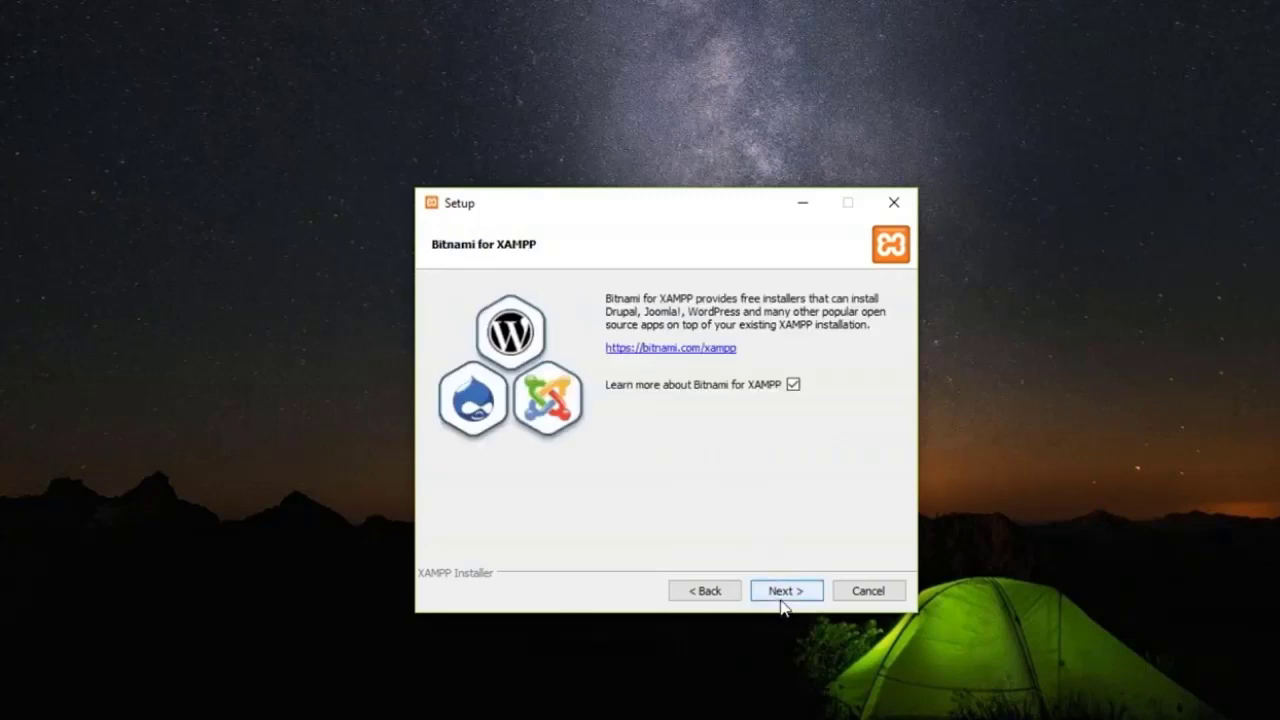
Run the XAMPP installation and finish the setup with the Control Panel starting in English.
left_click(783, 592)
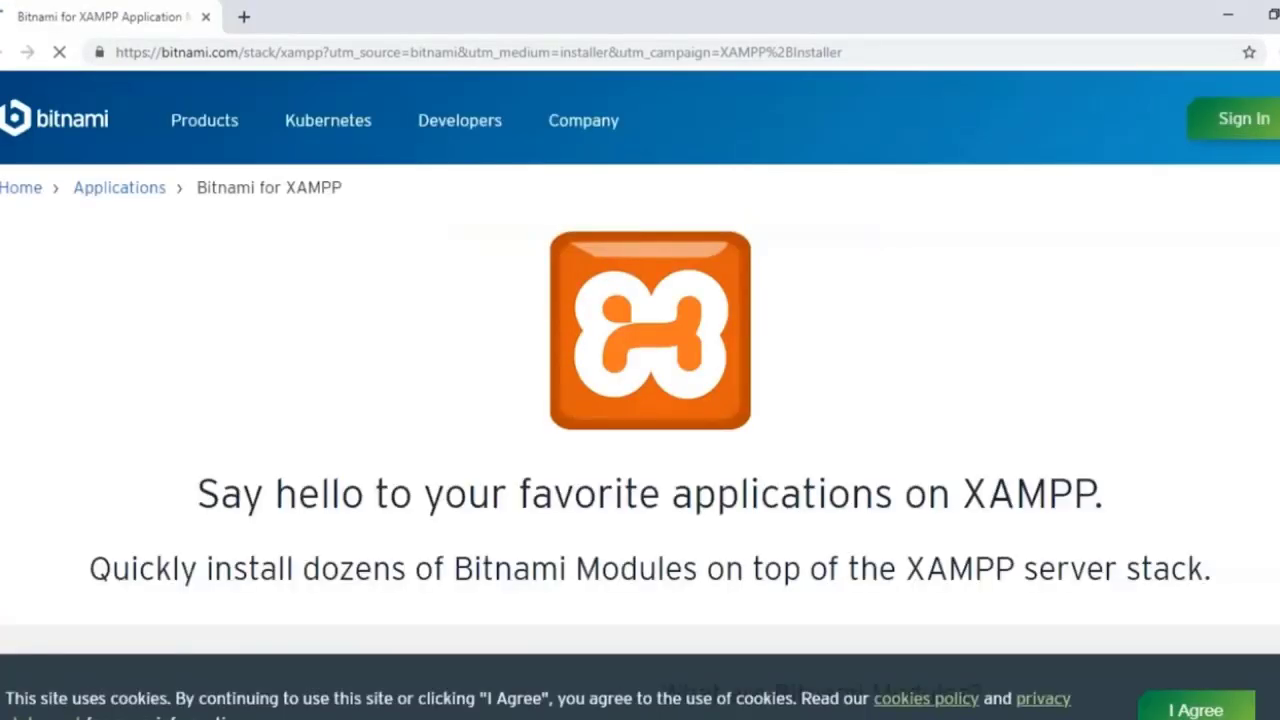
key("alt+Tab")
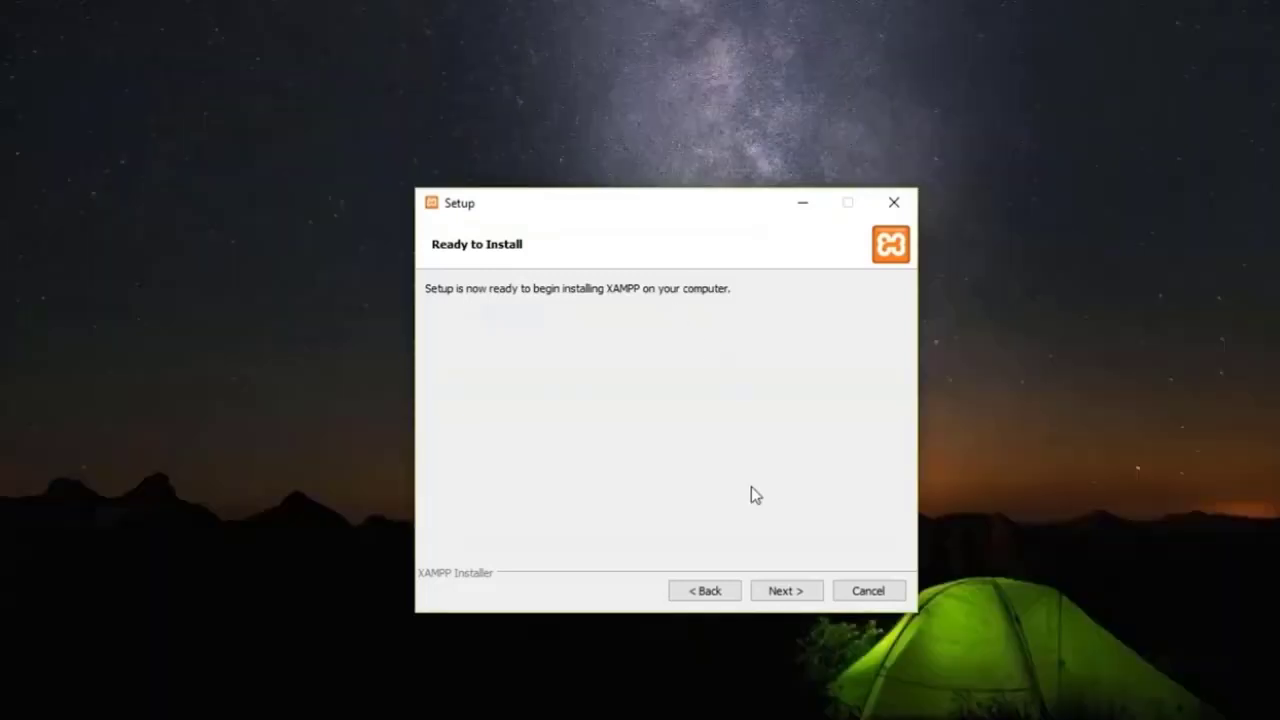
left_click(786, 591)
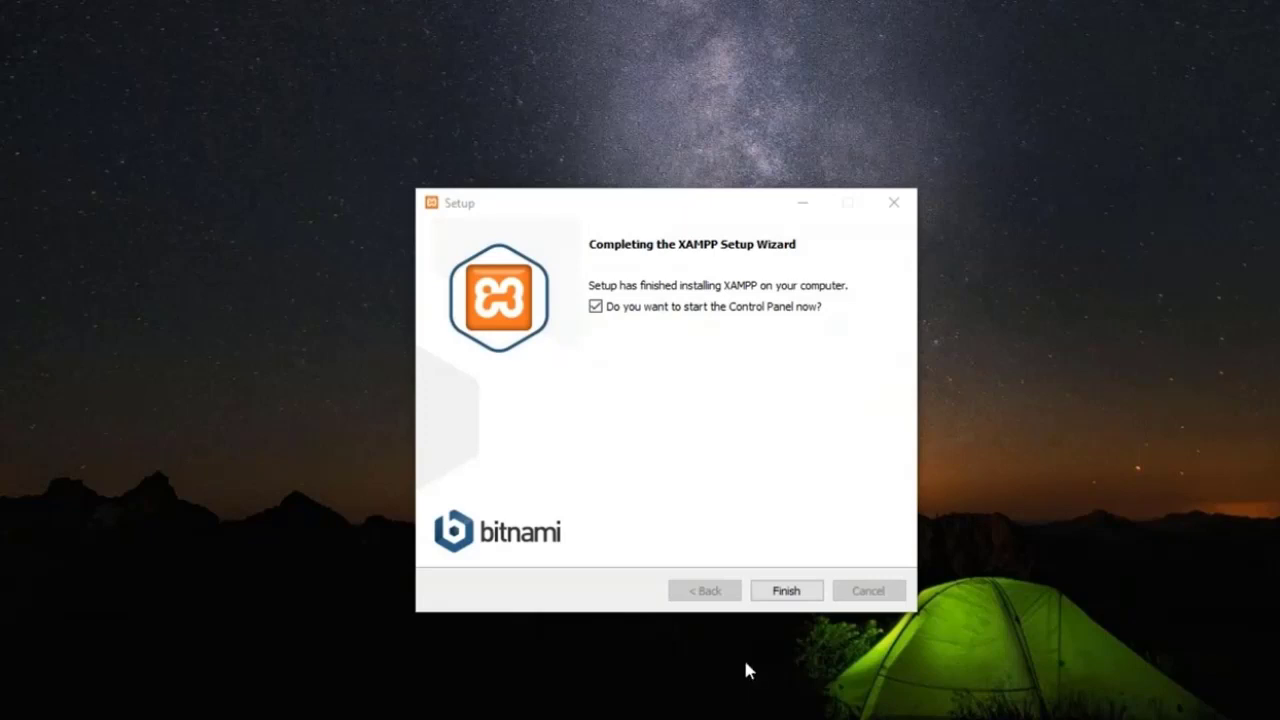
left_click(787, 592)
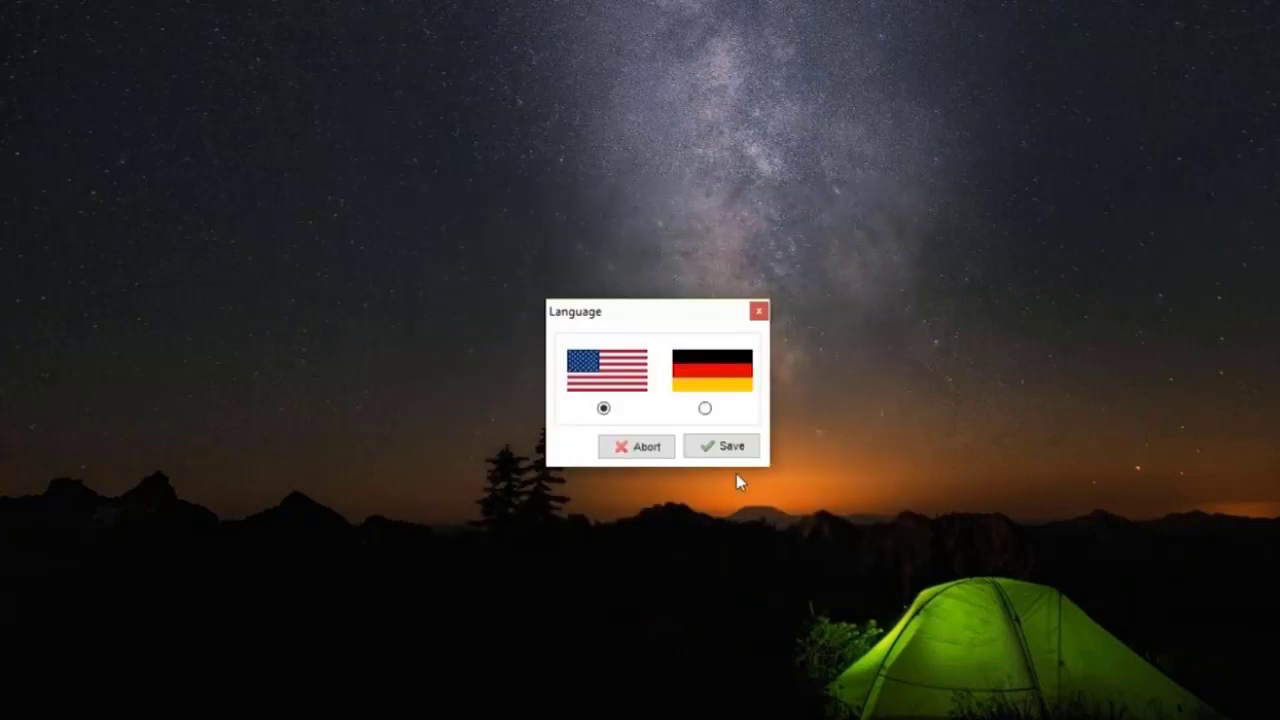
left_click(727, 451)
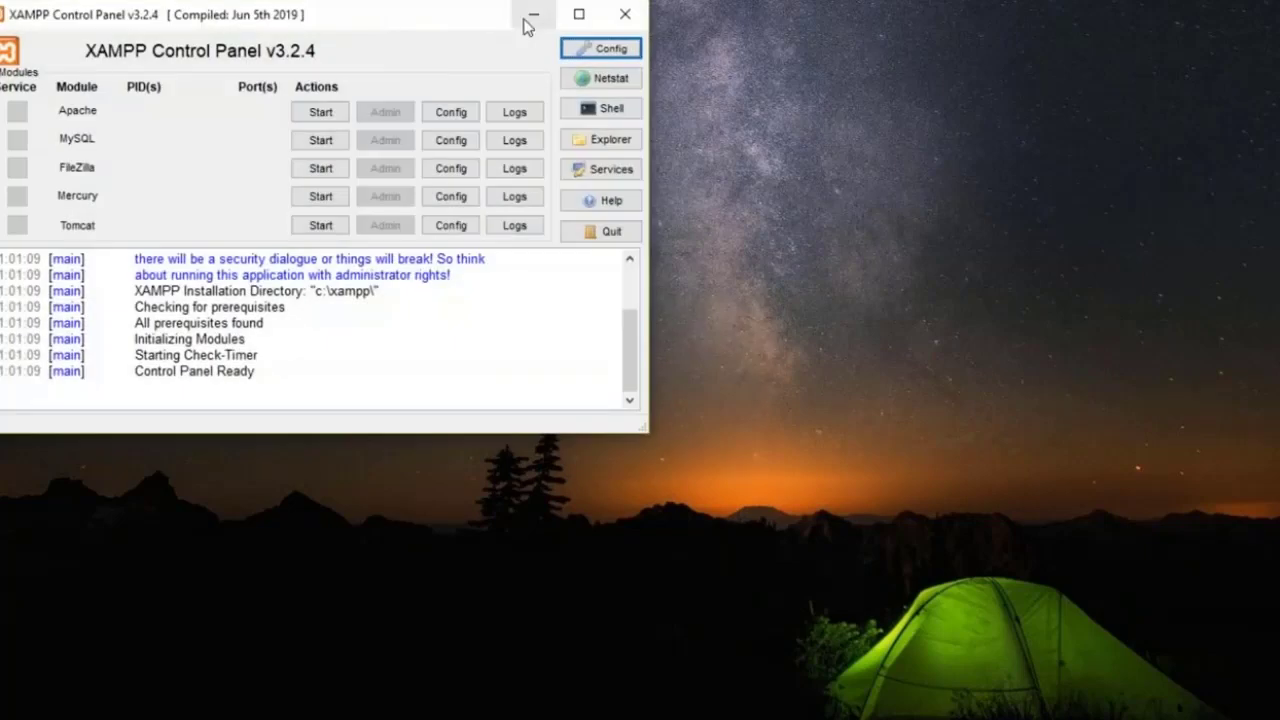
Move the XAMPP Control Panel window to the middle of the desktop and start the Apache module.
left_click(577, 14)
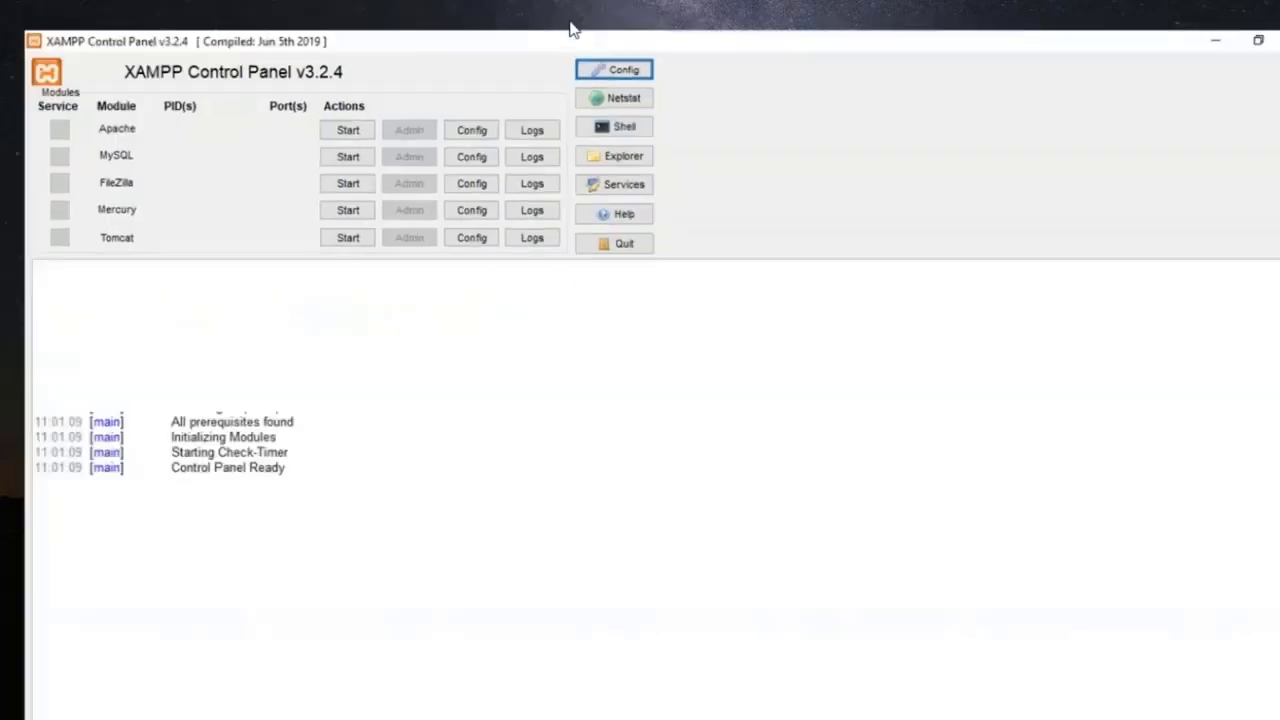
left_click(1271, 10)
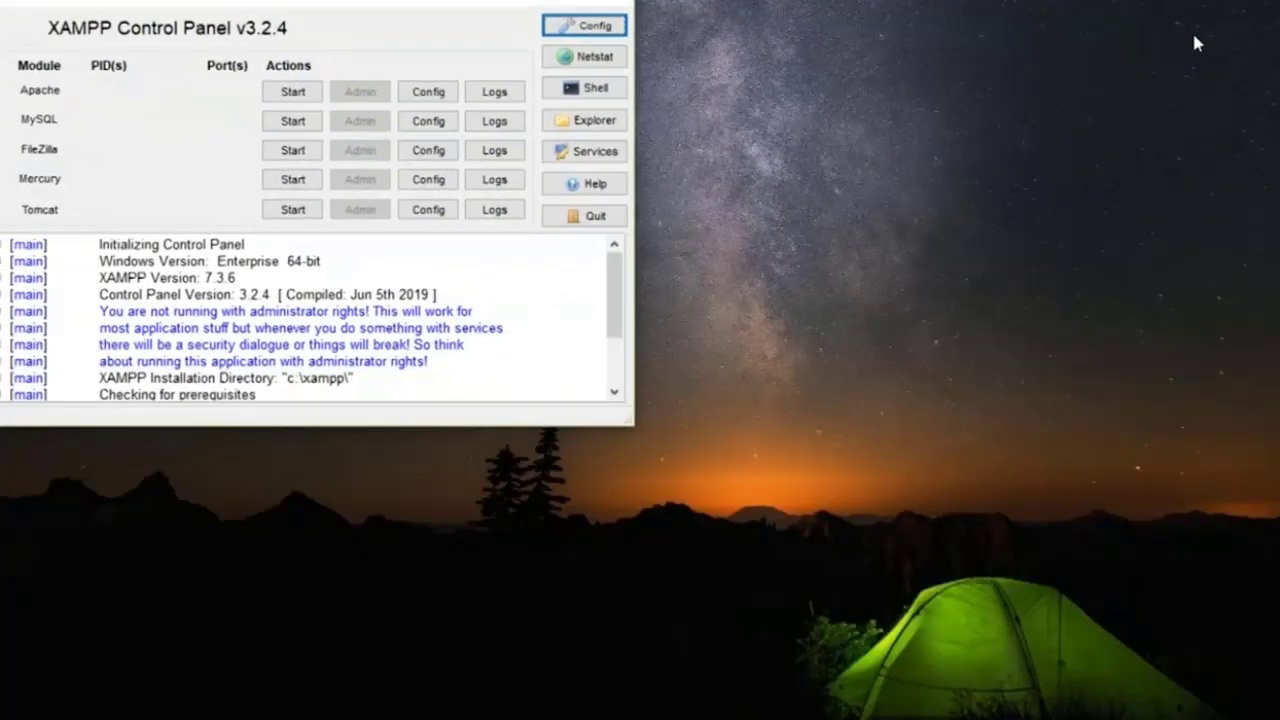
left_click_drag(449, 23, 795, 178)
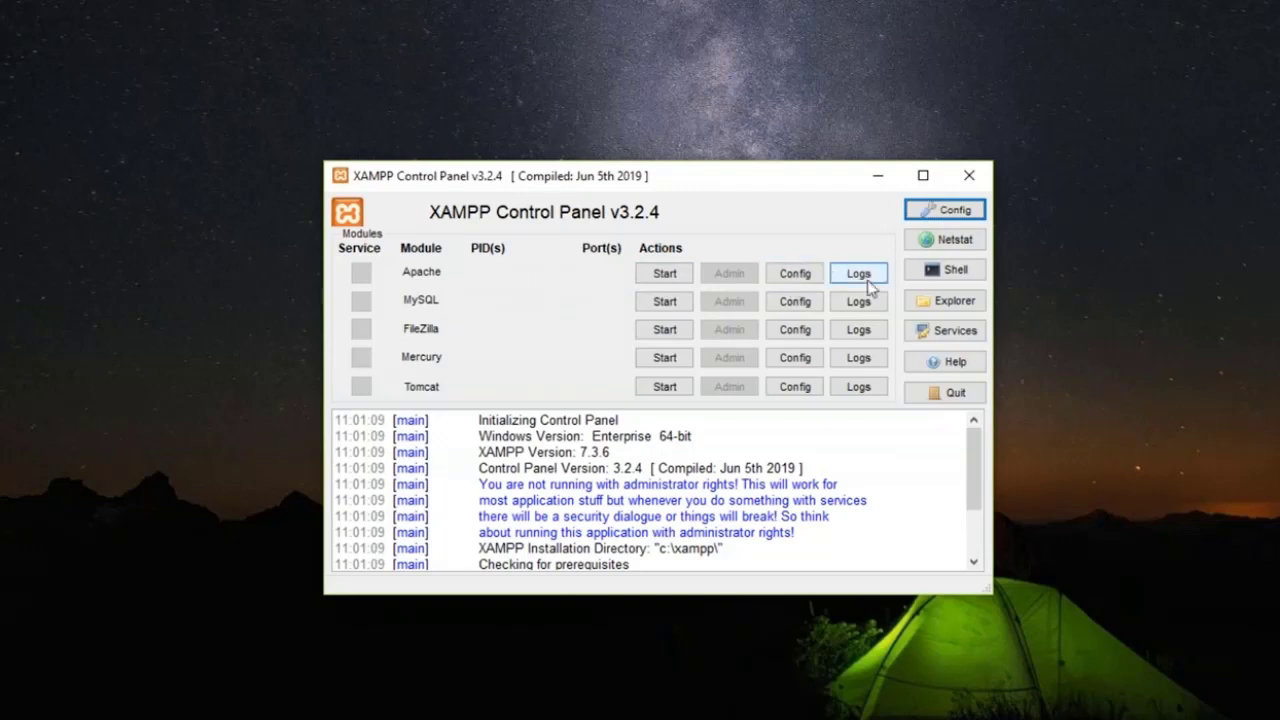
left_click(669, 276)
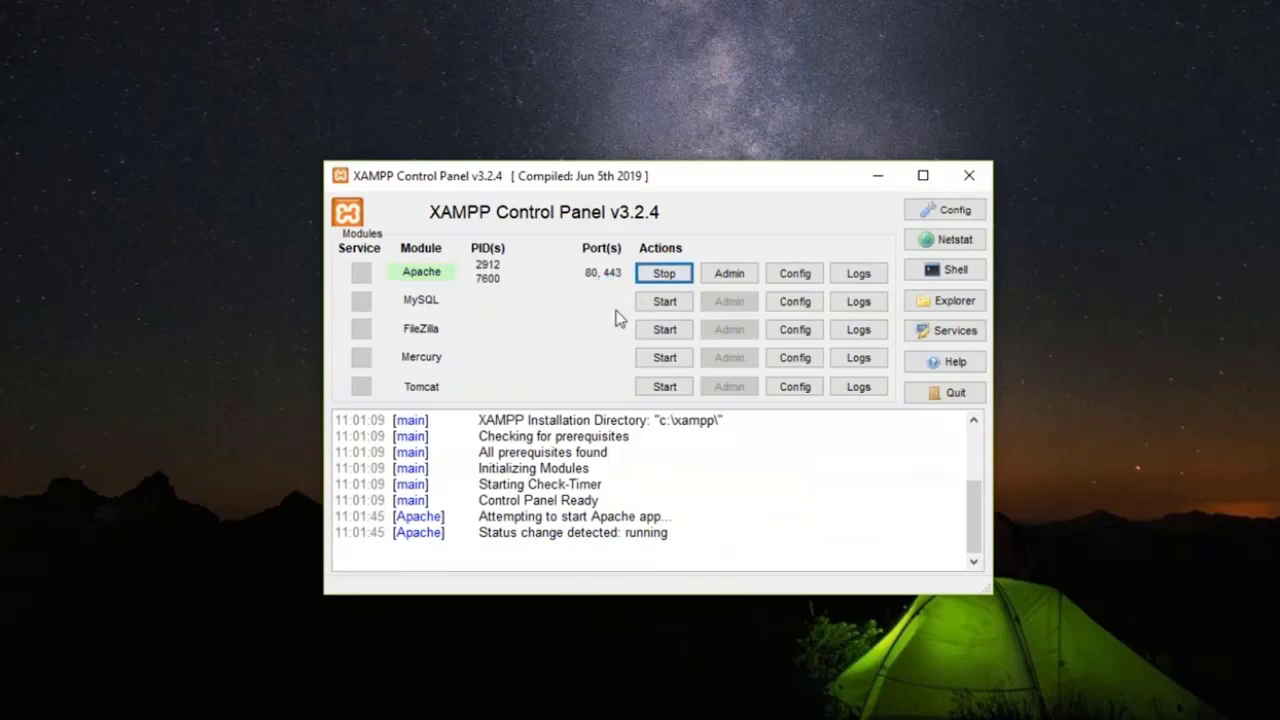
Examine the Netstat list of TCP listening sockets for used ports and processes, refresh it, and close it.
left_click(953, 241)
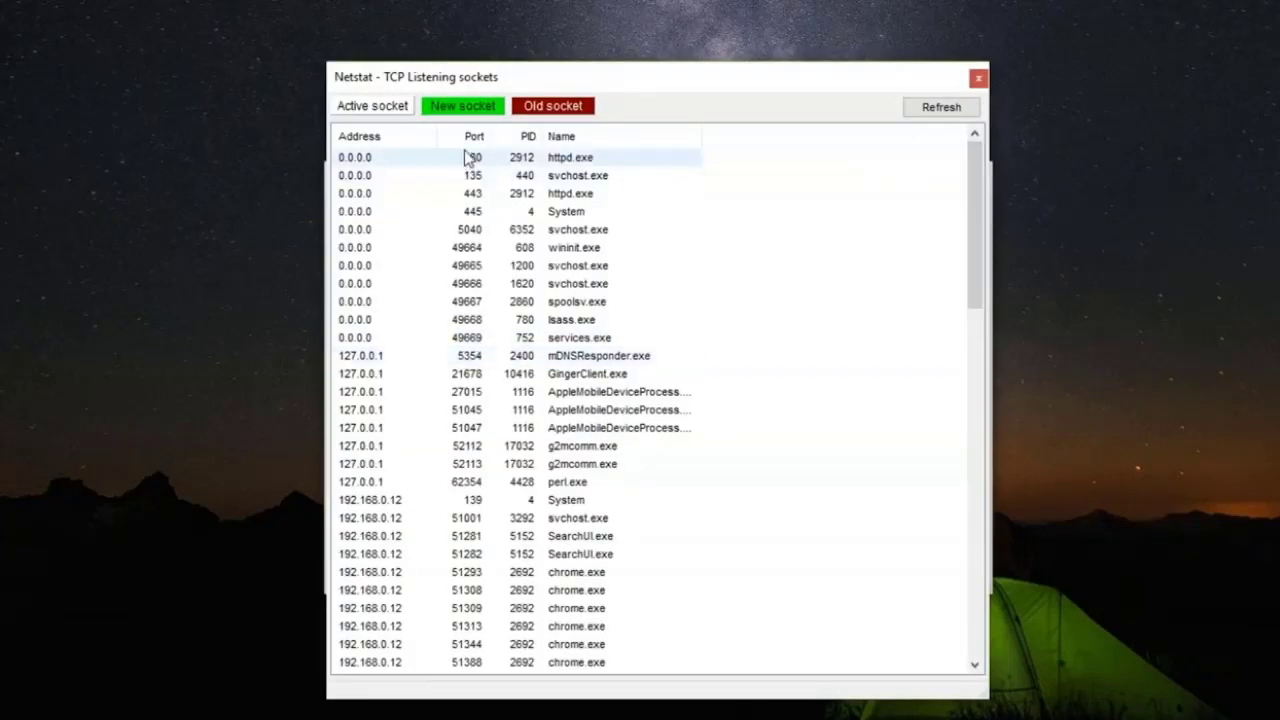
scroll(523, 389, "down", 1)
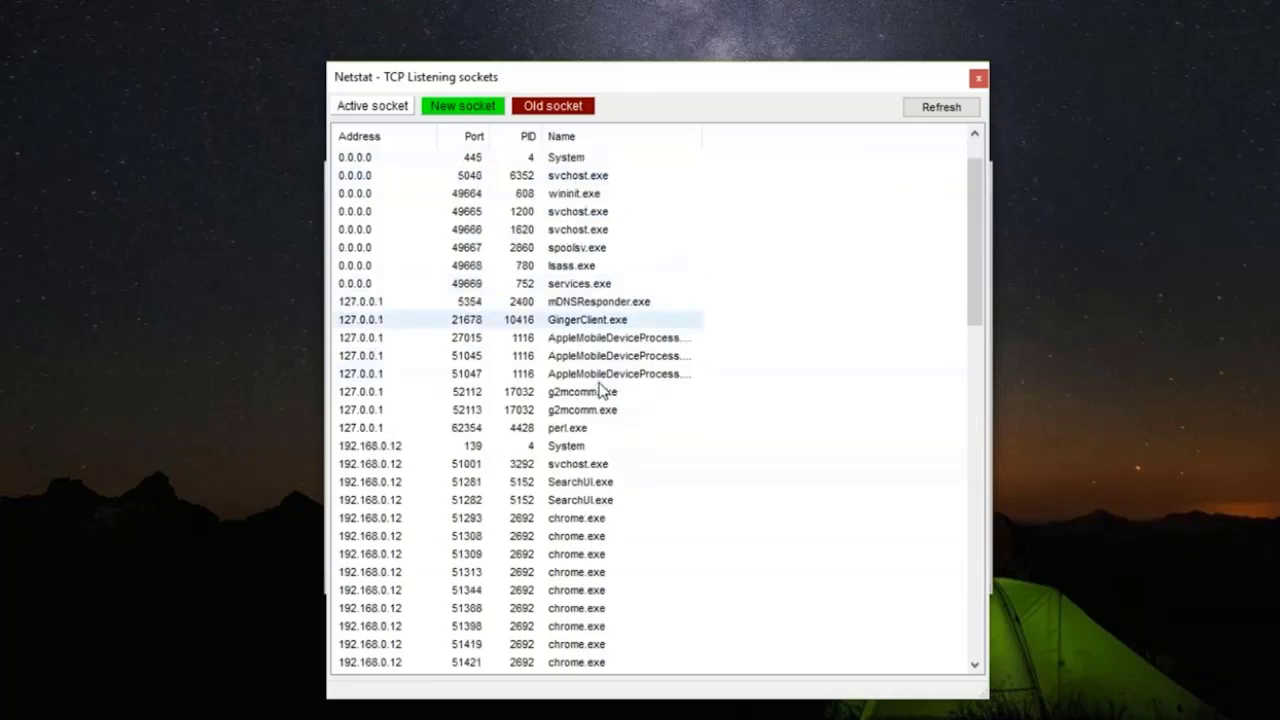
scroll(607, 520, "down", 1)
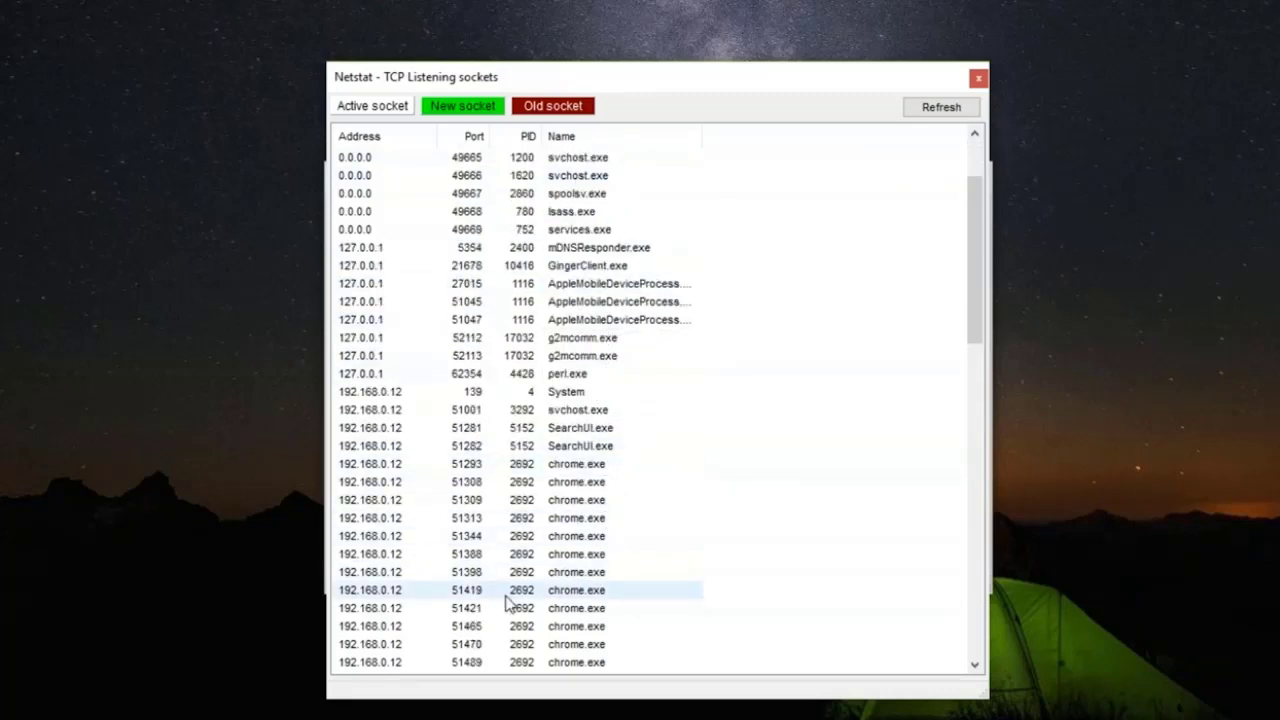
scroll(508, 595, "up", 2)
scroll(675, 560, "down", 18)
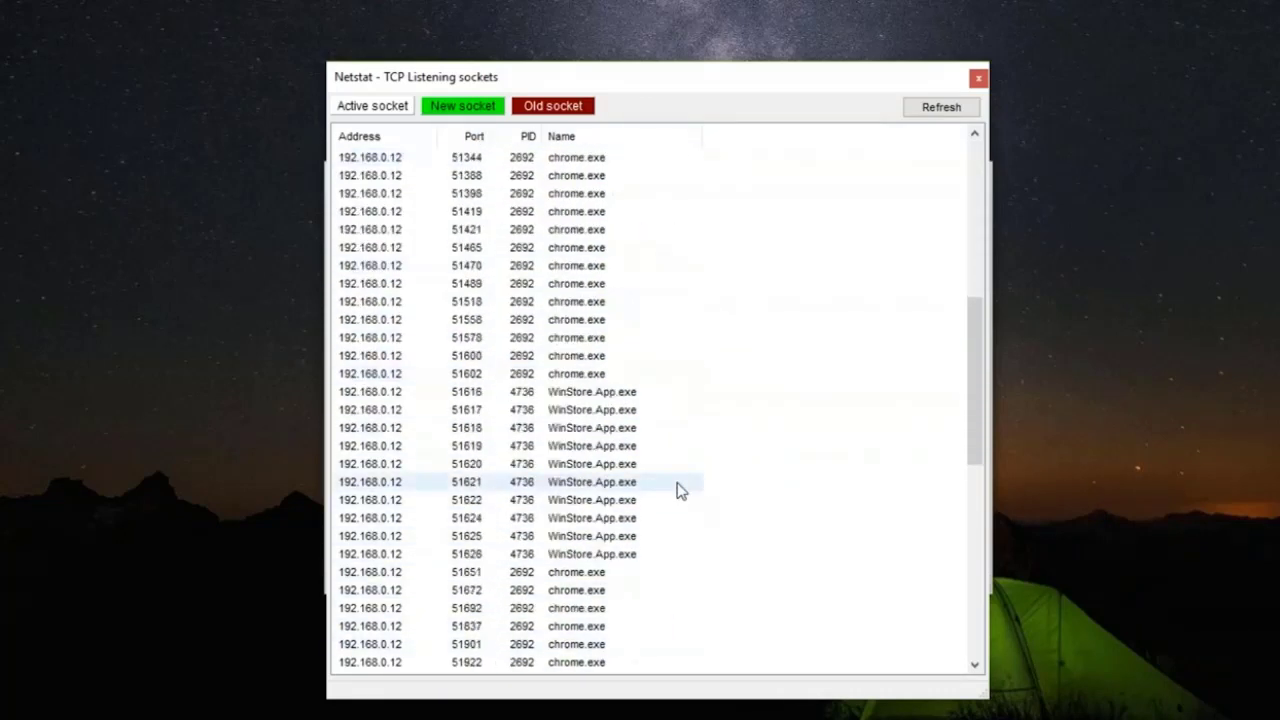
scroll(655, 498, "up", 16)
scroll(655, 498, "up", 3)
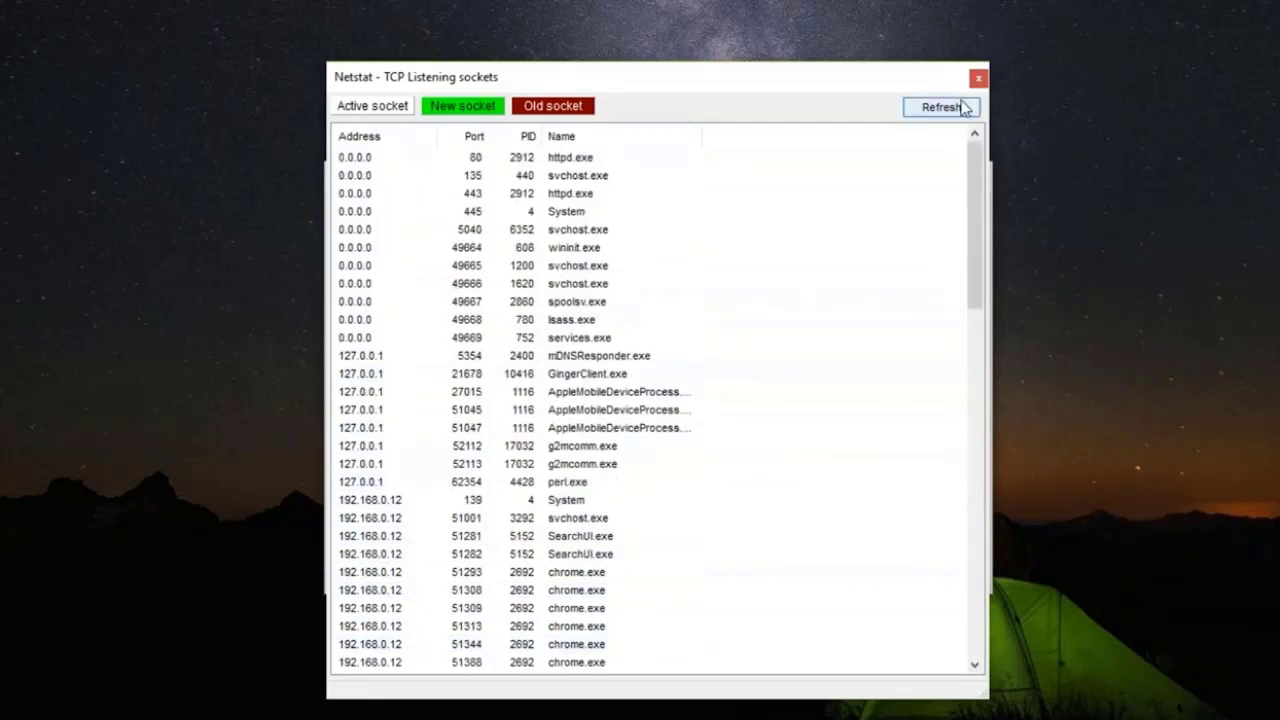
left_click(942, 108)
left_click(978, 77)
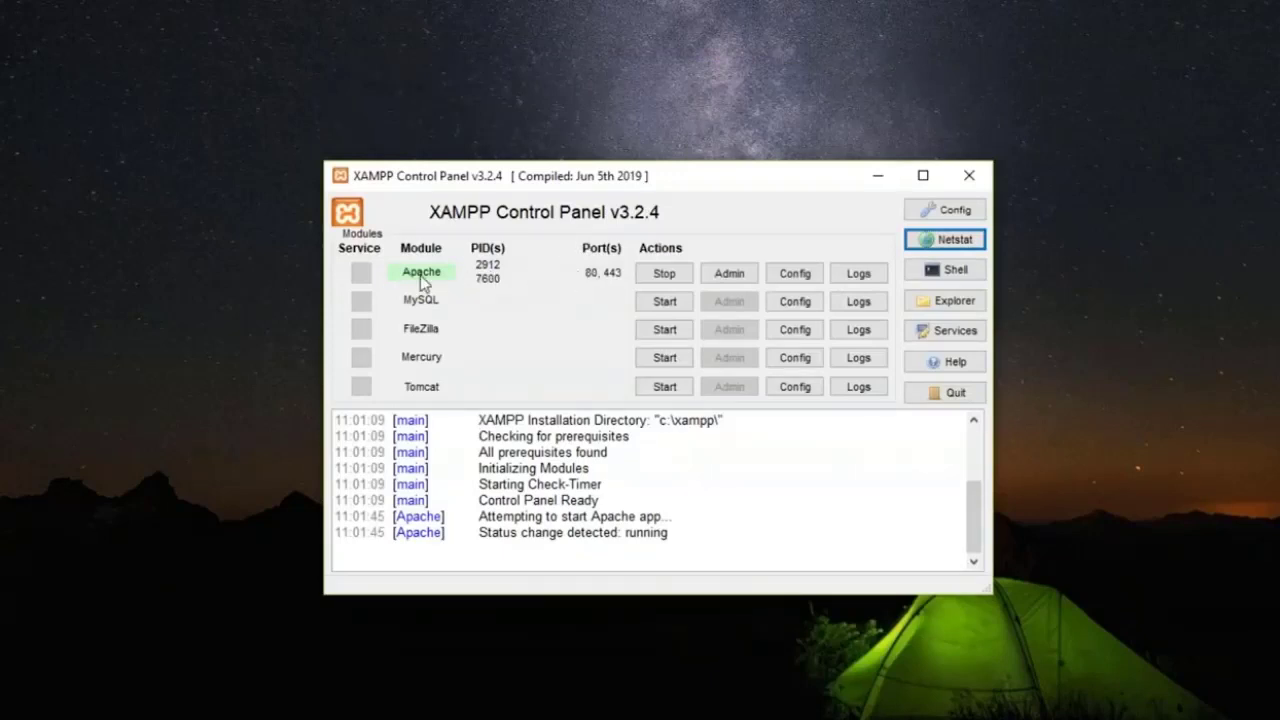
Stop the Apache module and open its httpd.conf configuration file.
left_click(672, 278)
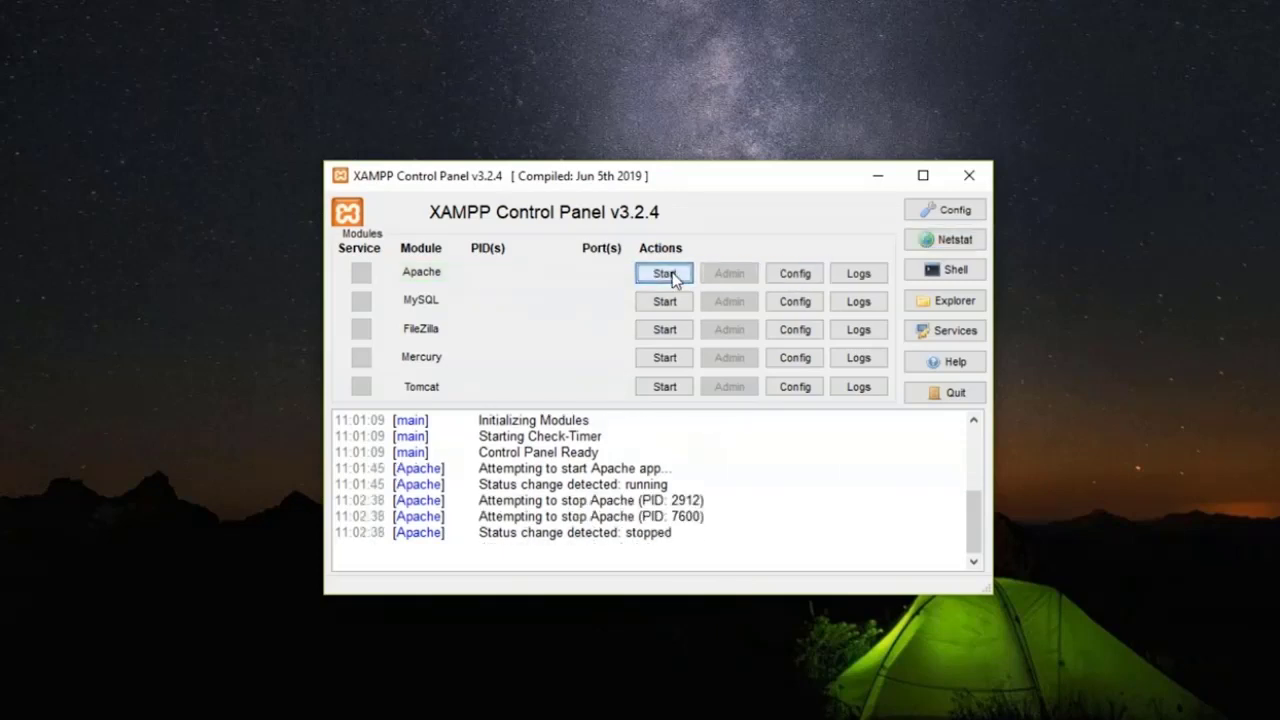
left_click(779, 274)
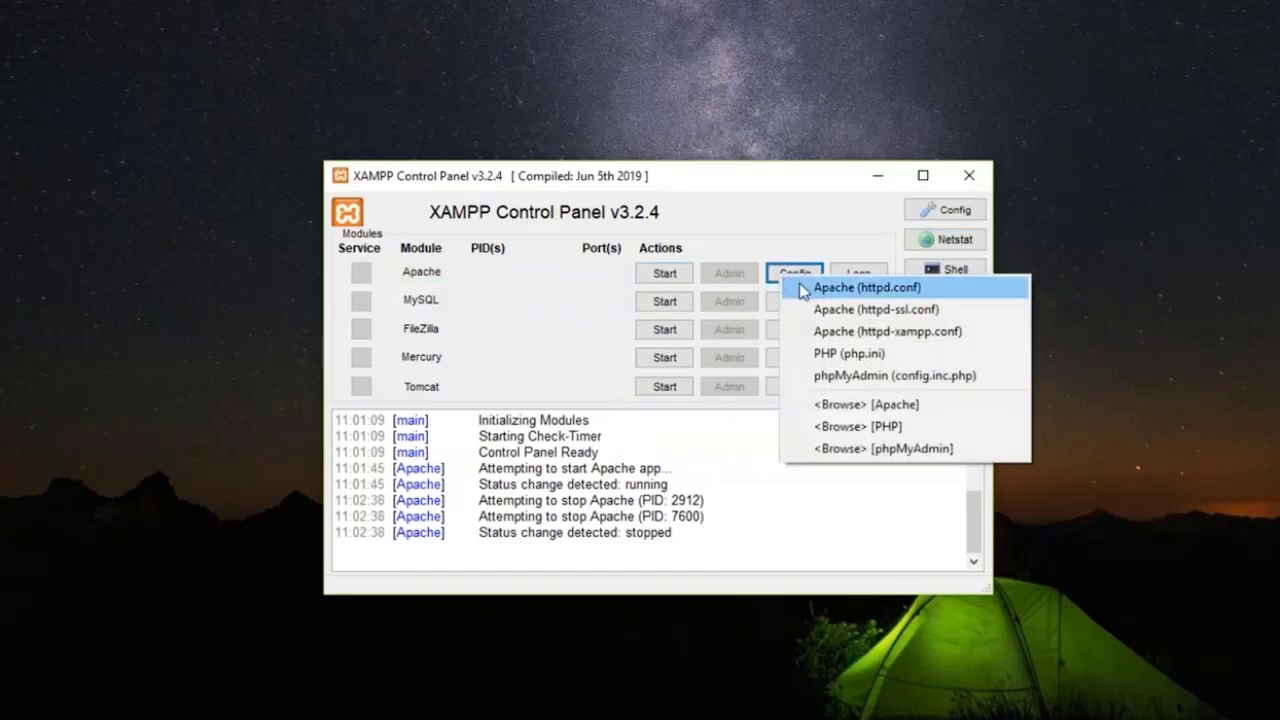
left_click(866, 287)
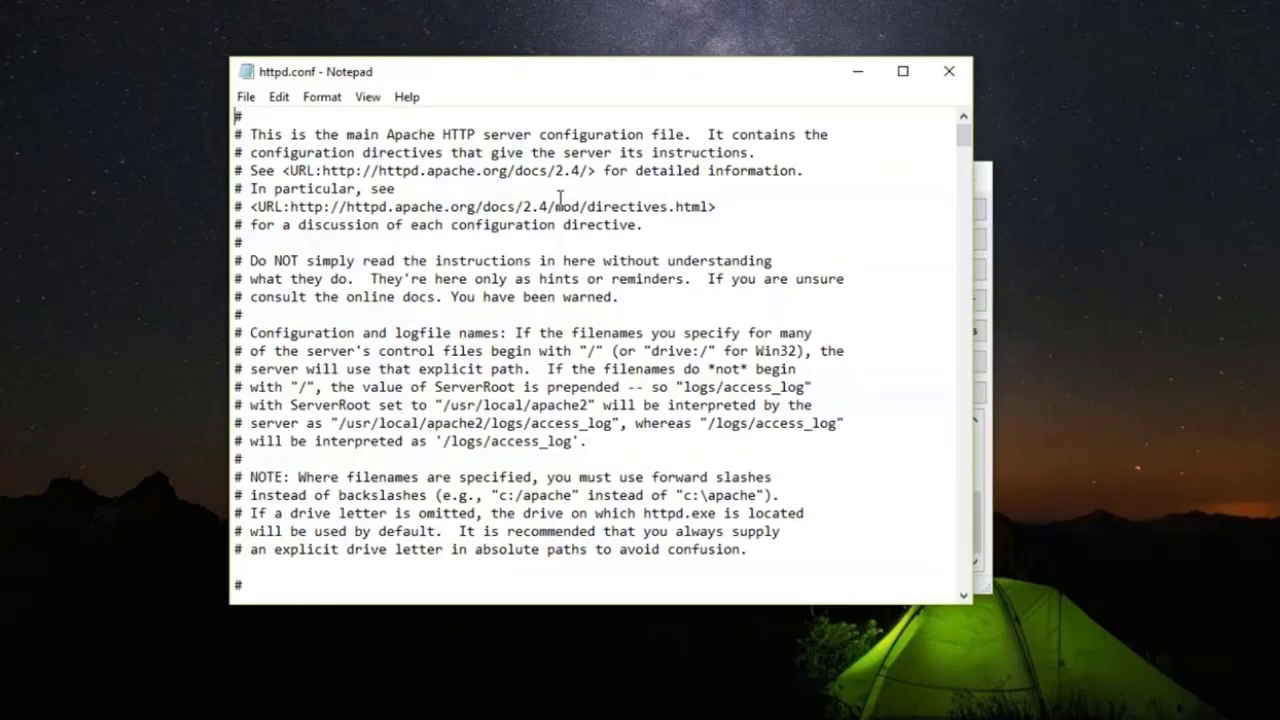
Set the port to 8080 in both the commented 12.34.56.78 Listen line and the active Listen line, and save httpd.conf.
scroll(560, 196, "down", 5)
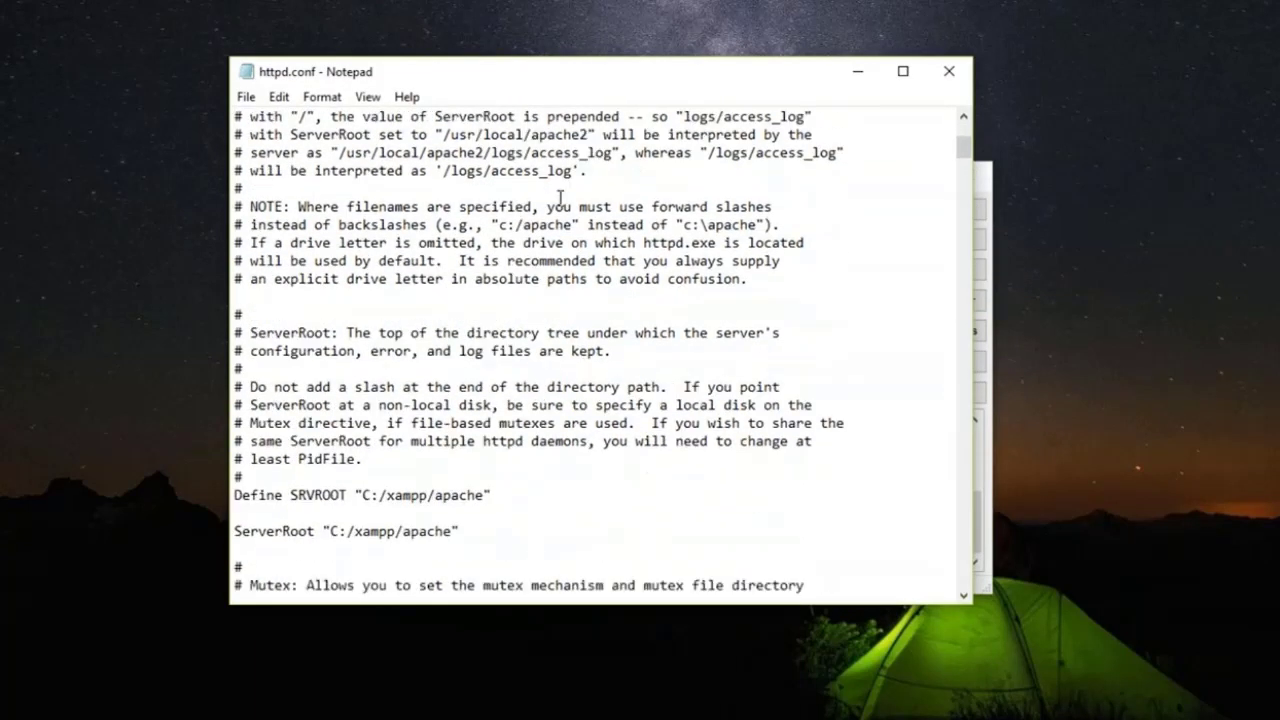
scroll(560, 196, "down", 2)
scroll(519, 385, "down", 1)
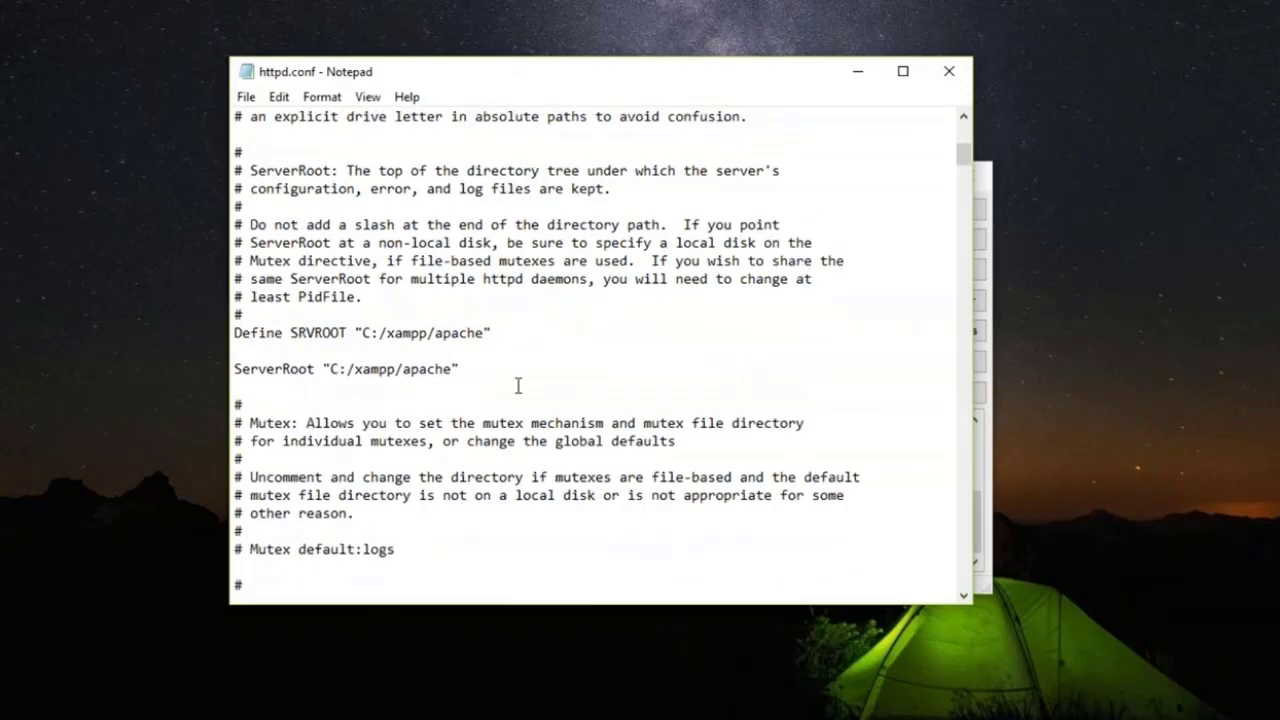
scroll(518, 385, "down", 6)
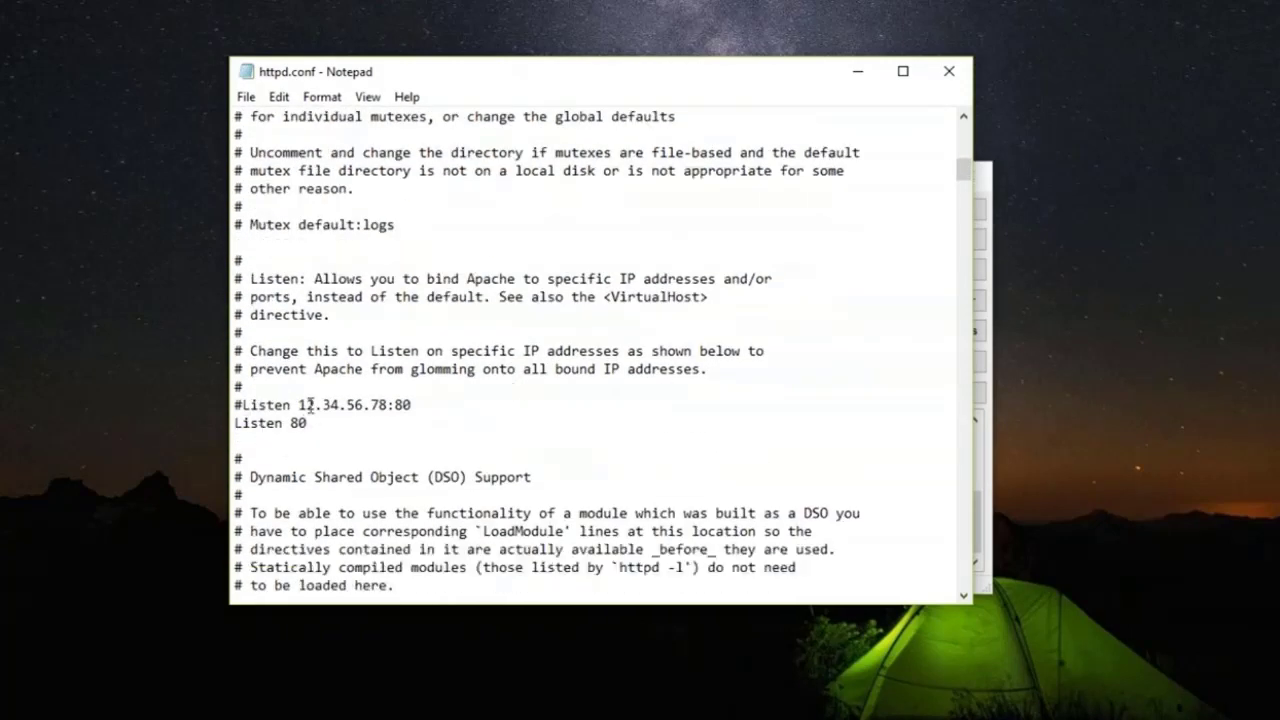
left_click(374, 422)
type("80")
left_click(428, 398)
type("80")
left_click(245, 97)
left_click(277, 164)
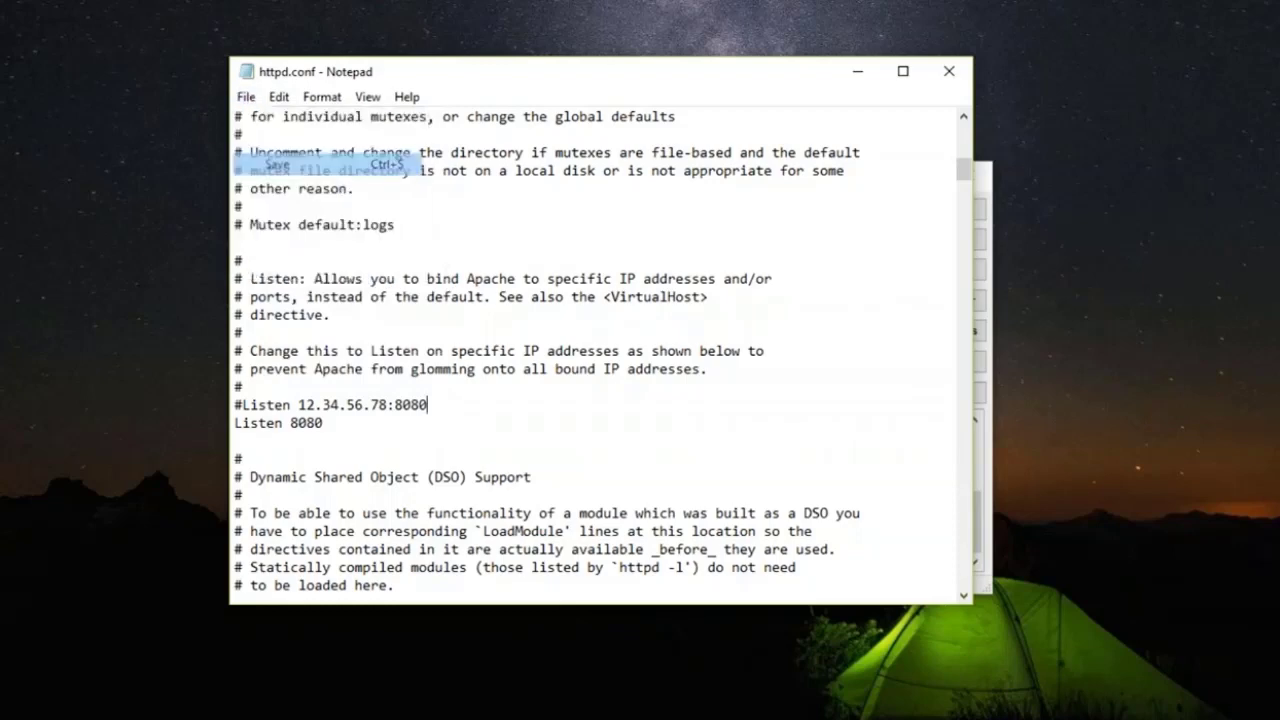
Close the saved httpd.conf file and start the Apache module.
left_click(948, 72)
left_click(670, 273)
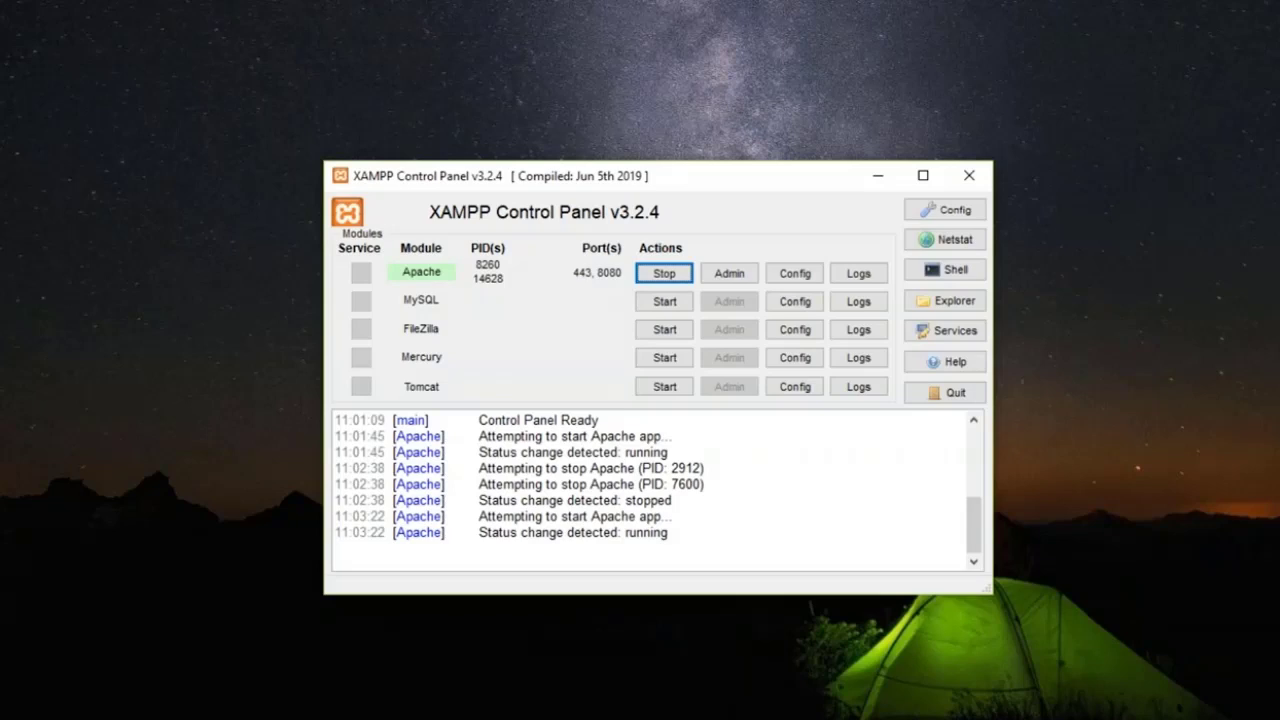
Stop the Apache module and reopen its httpd.conf configuration file.
left_click(685, 276)
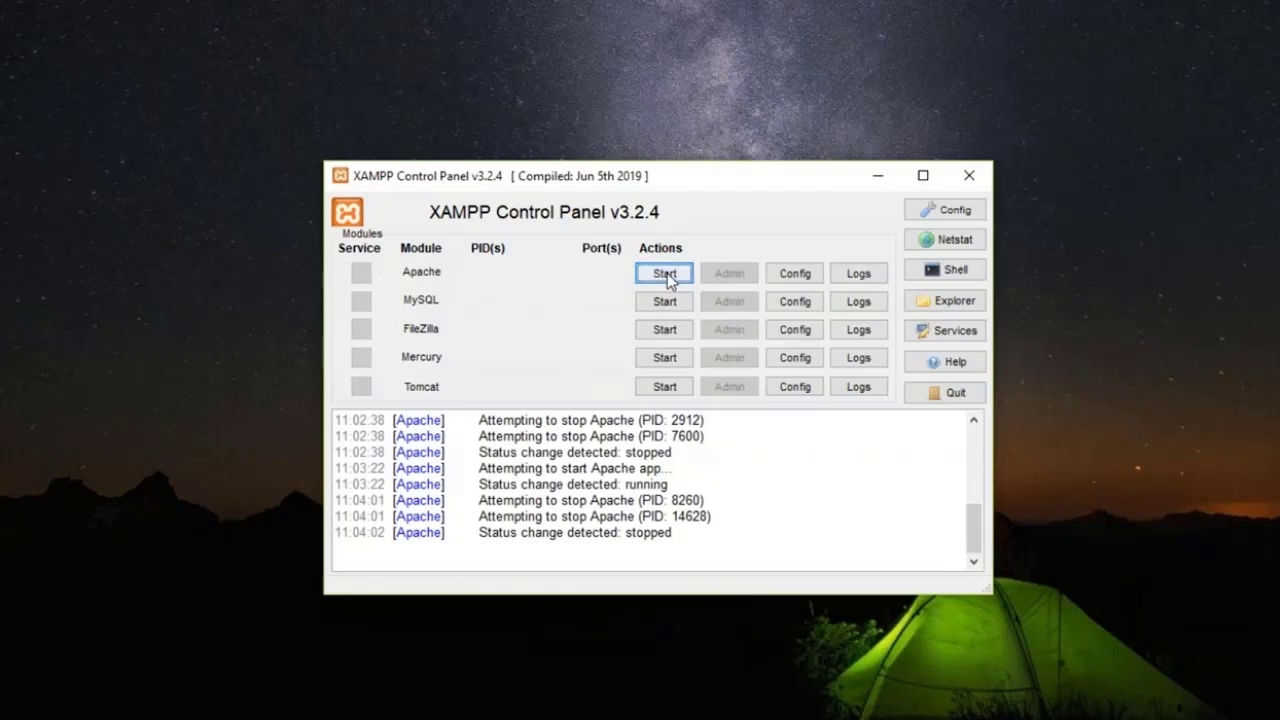
left_click(806, 276)
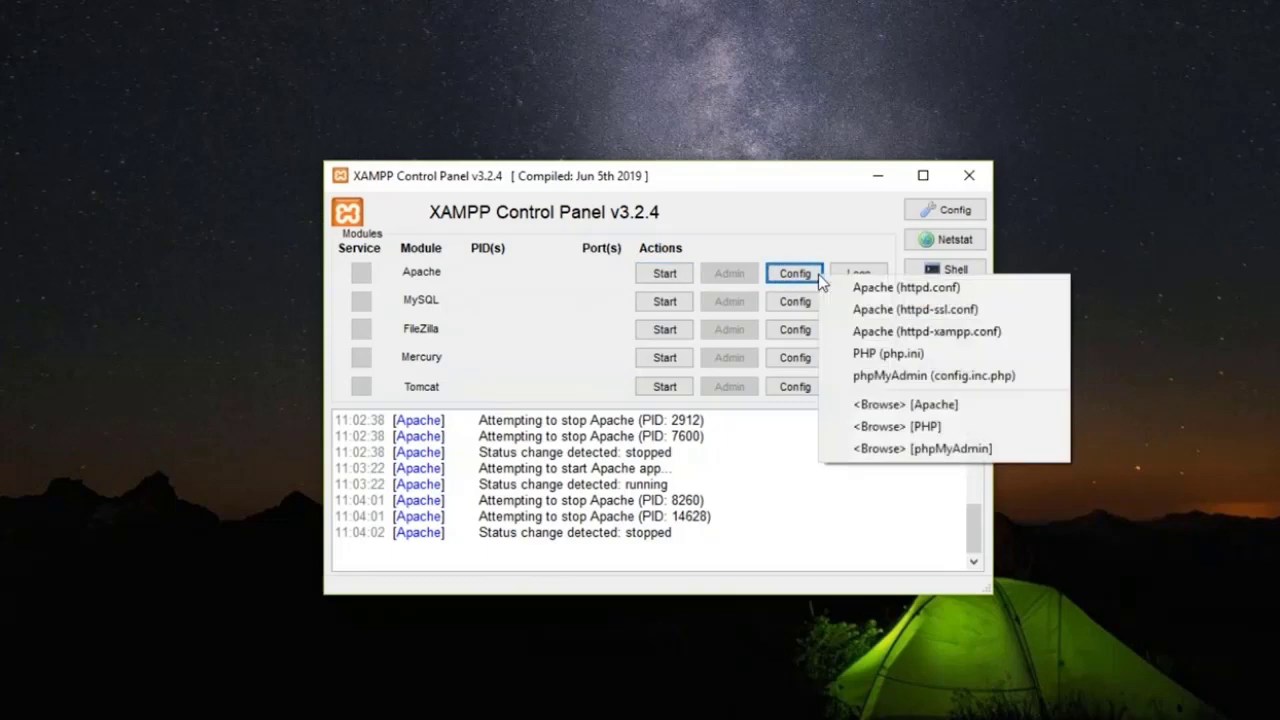
left_click(847, 288)
Set the port to 80 in both the commented 12.34.56.78 Listen line and the active Listen line, and save and close httpd.conf.
scroll(468, 340, "down", 15)
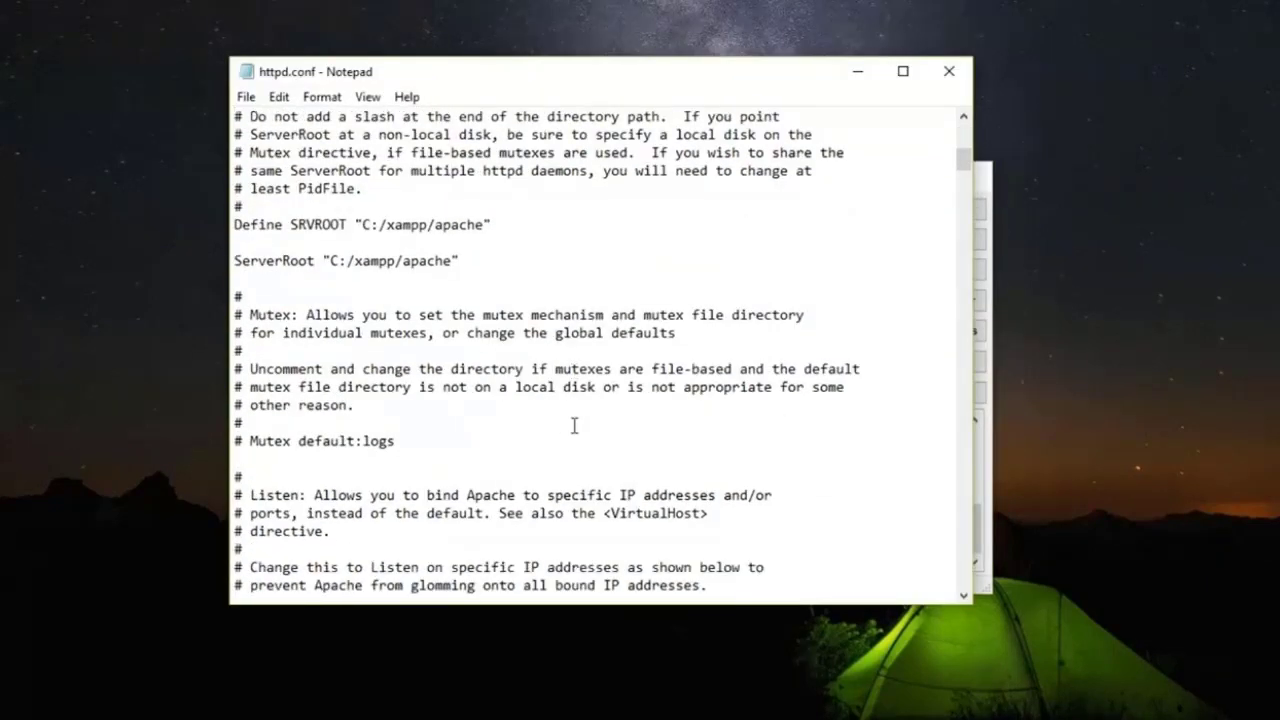
key("BackSpace")
key("BackSpace")
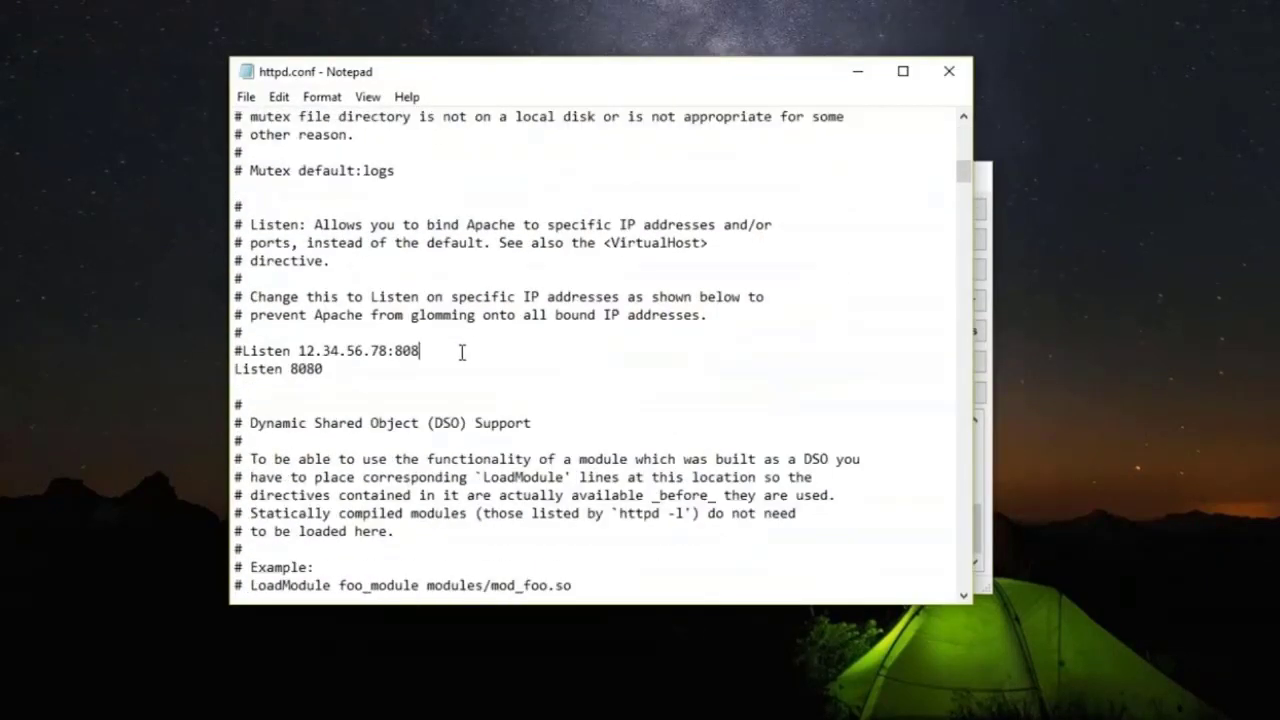
left_click(350, 376)
key("Delete")
key("BackSpace")
key("BackSpace")
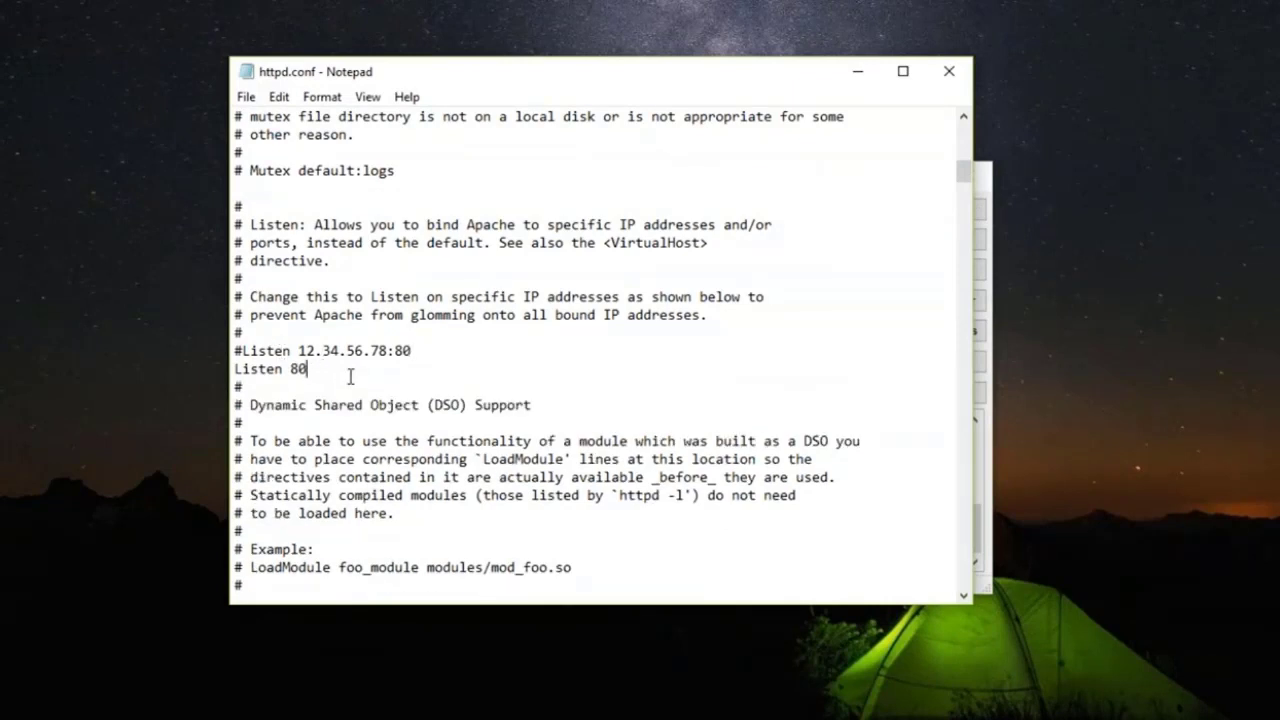
left_click(246, 97)
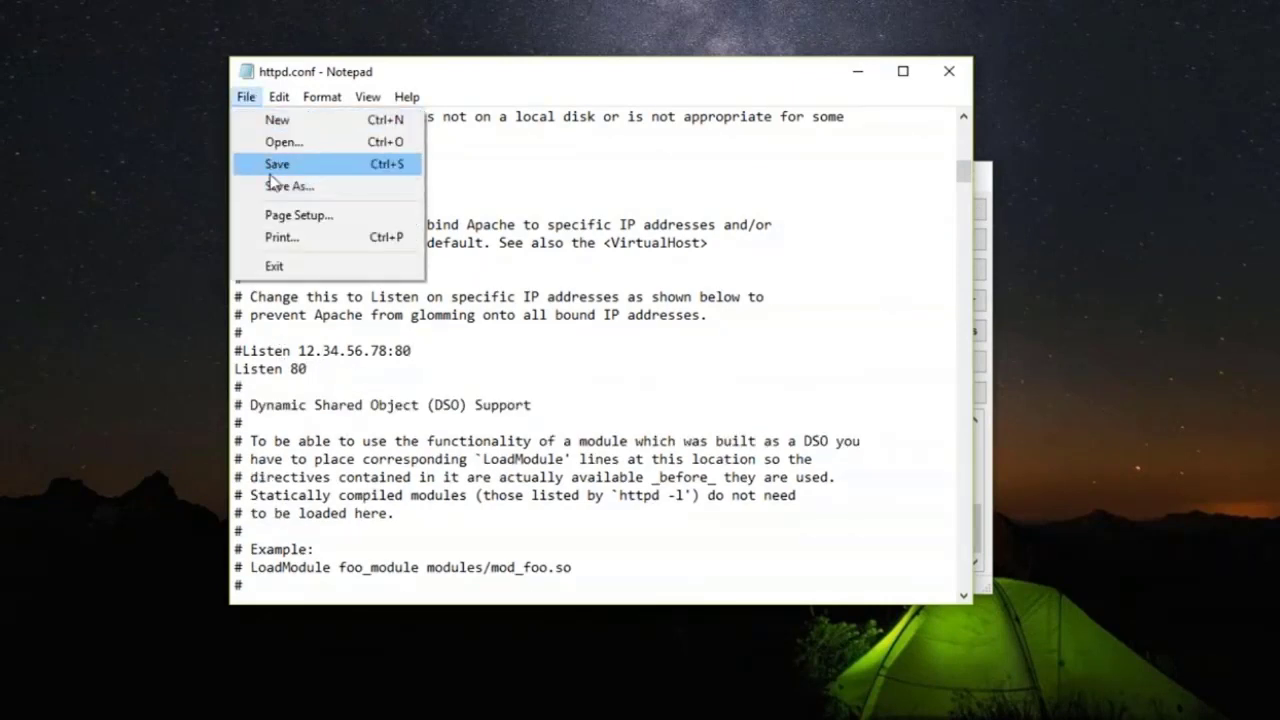
left_click(274, 163)
left_click(949, 71)
Start the Apache and MySQL modules, allowing mysqld through the Windows Defender Firewall on public networks.
left_click(664, 273)
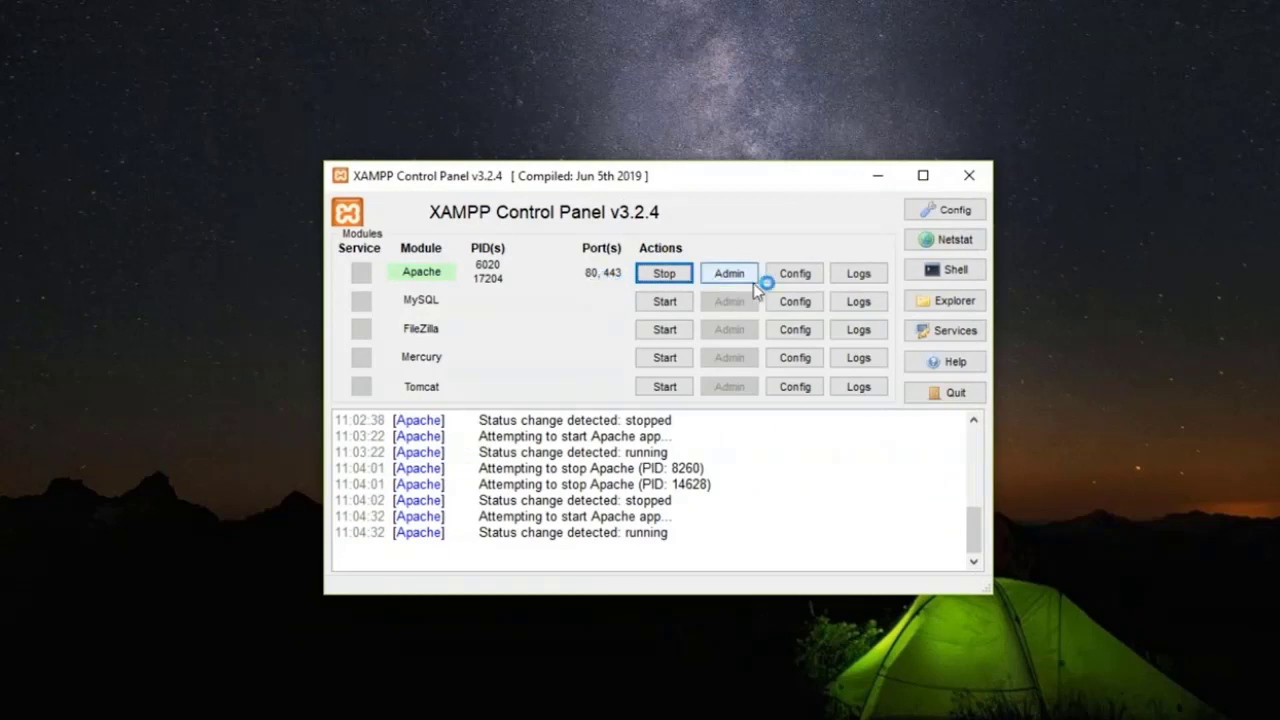
left_click(651, 304)
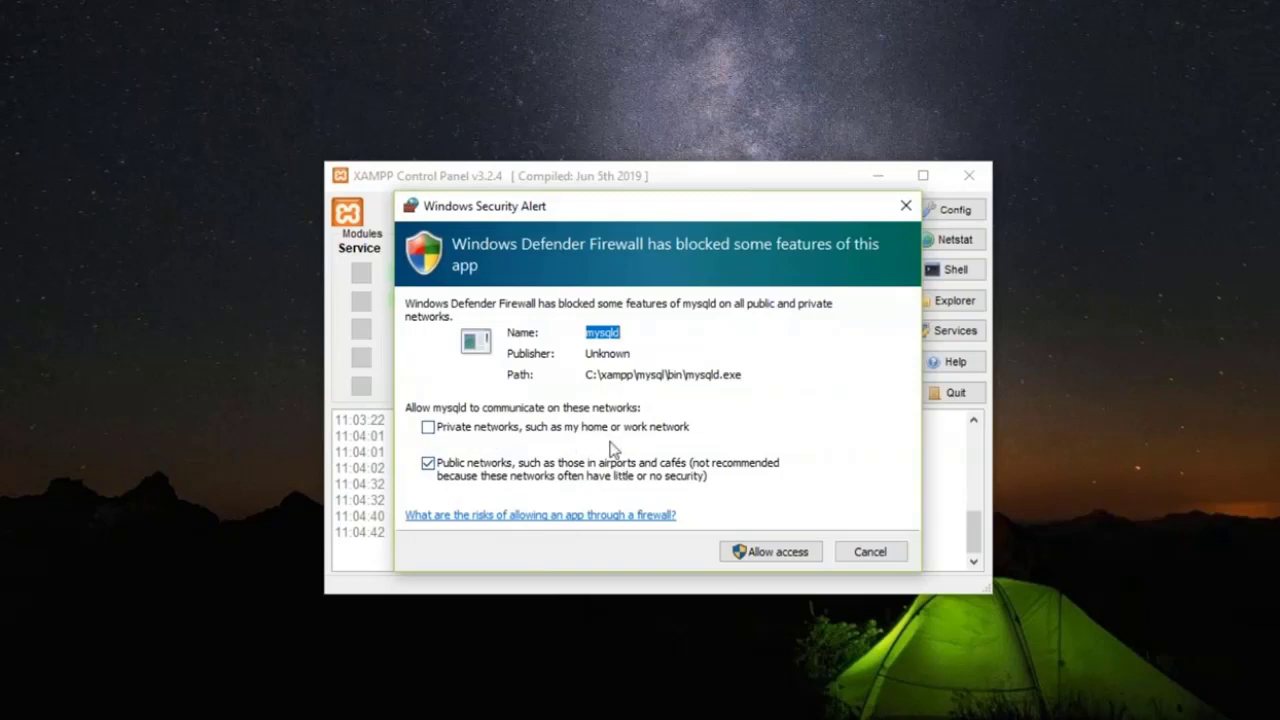
left_click(805, 556)
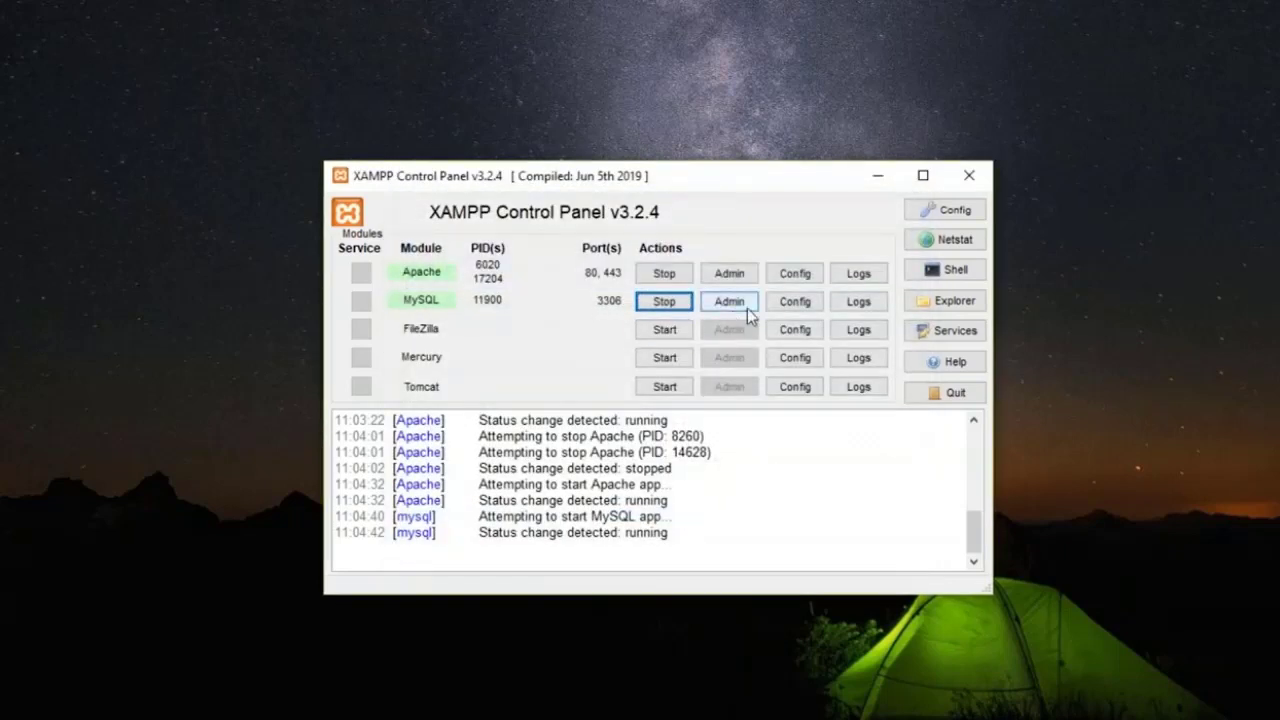
Examine the Netstat list for the ports used by mysqld.exe and httpd.exe, and close it.
left_click(951, 240)
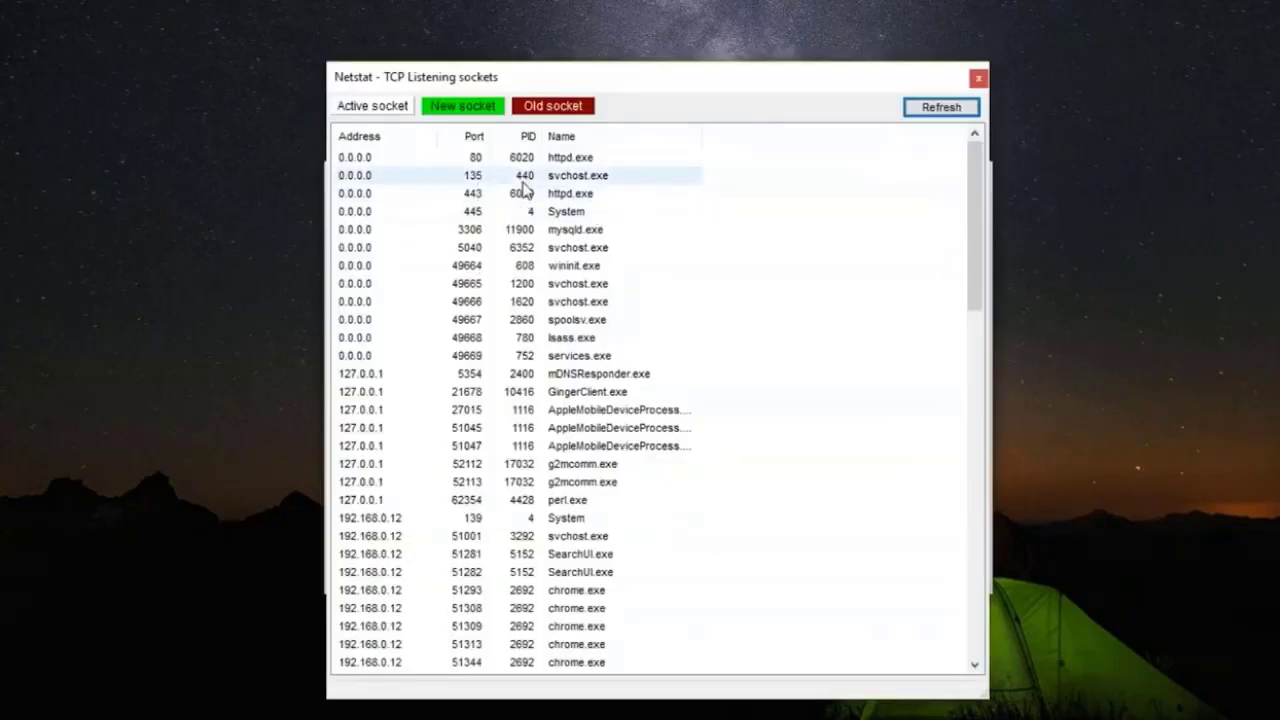
scroll(543, 374, "down", 3)
scroll(523, 234, "up", 3)
left_click(491, 232)
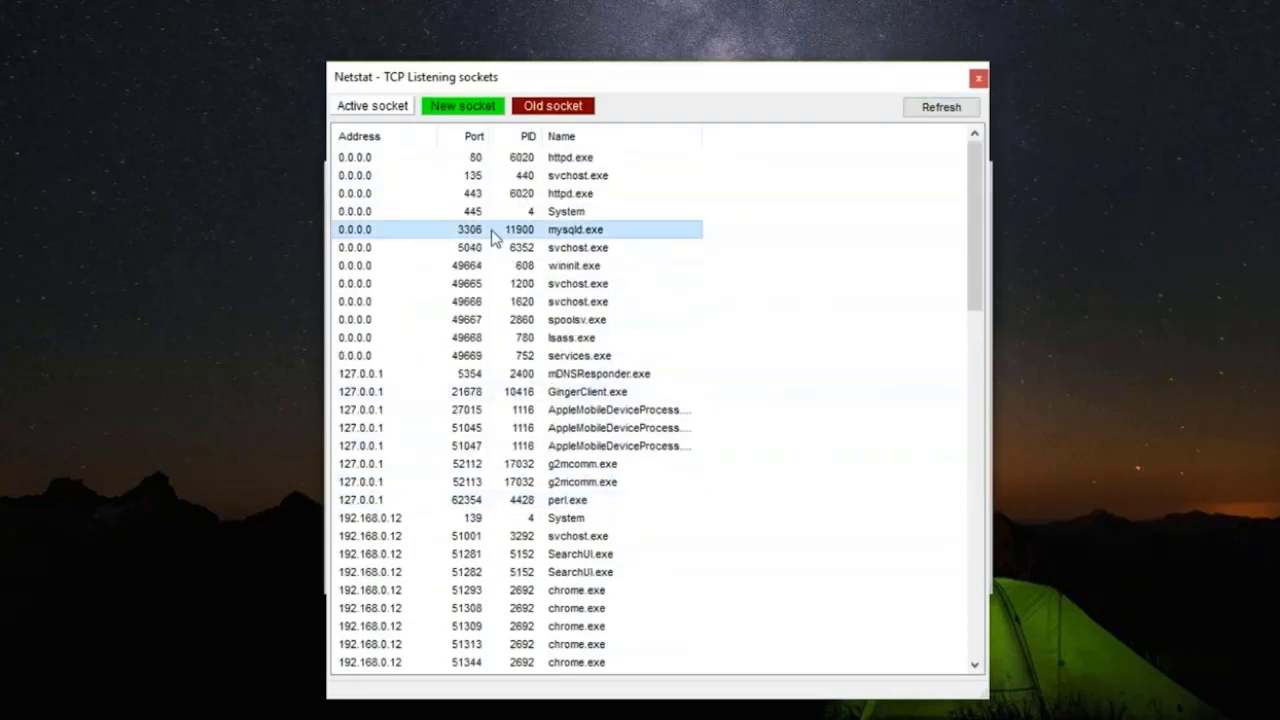
left_click(510, 163)
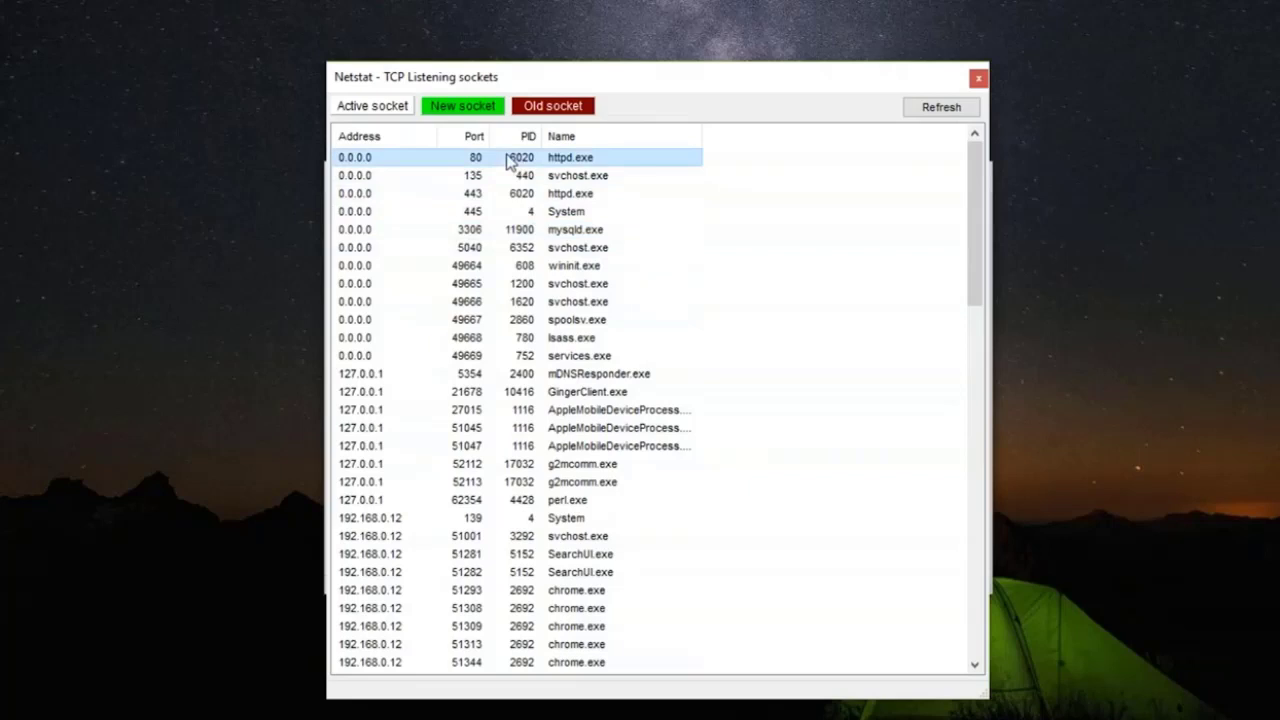
left_click(978, 77)
Stop the MySQL module and the Apache module.
left_click(664, 301)
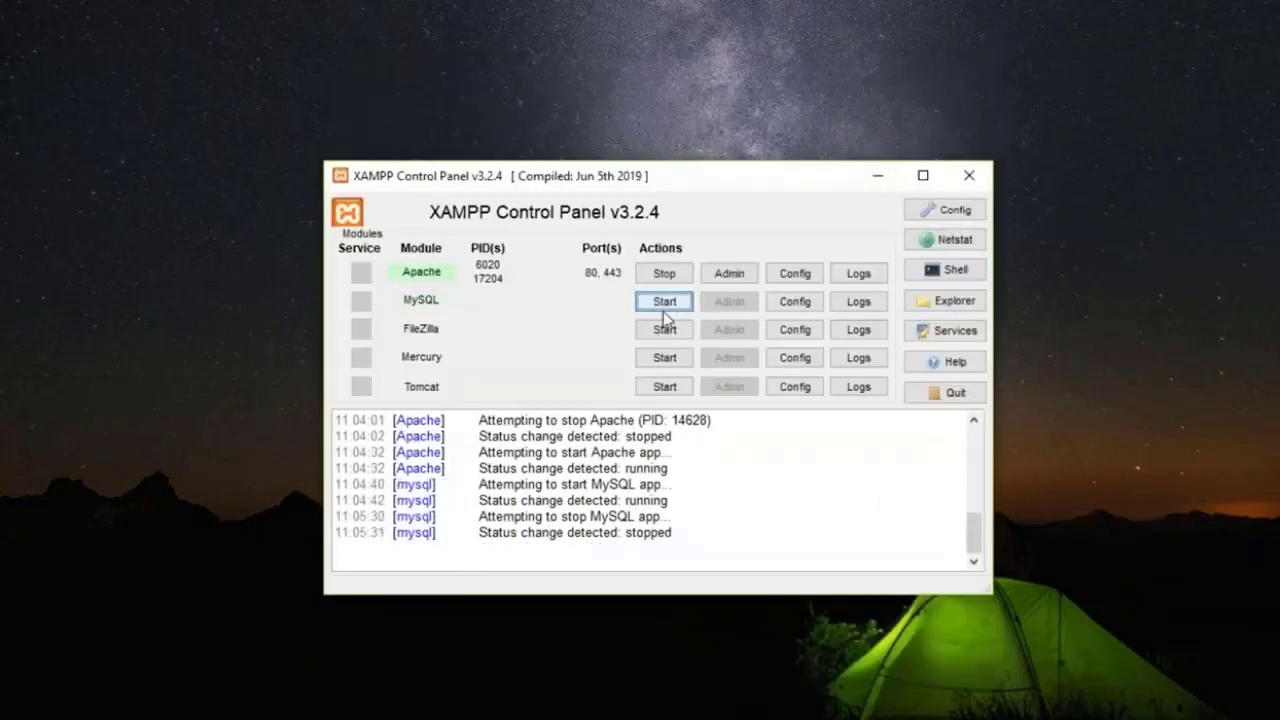
left_click(665, 280)
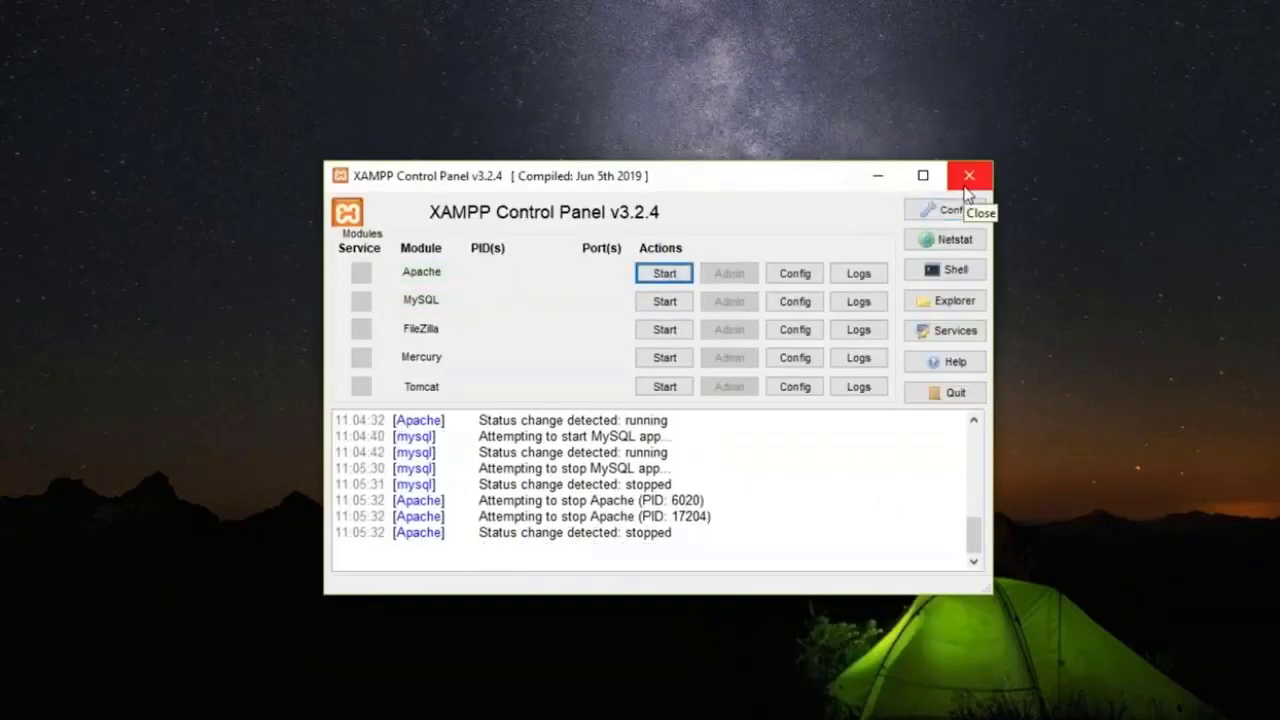